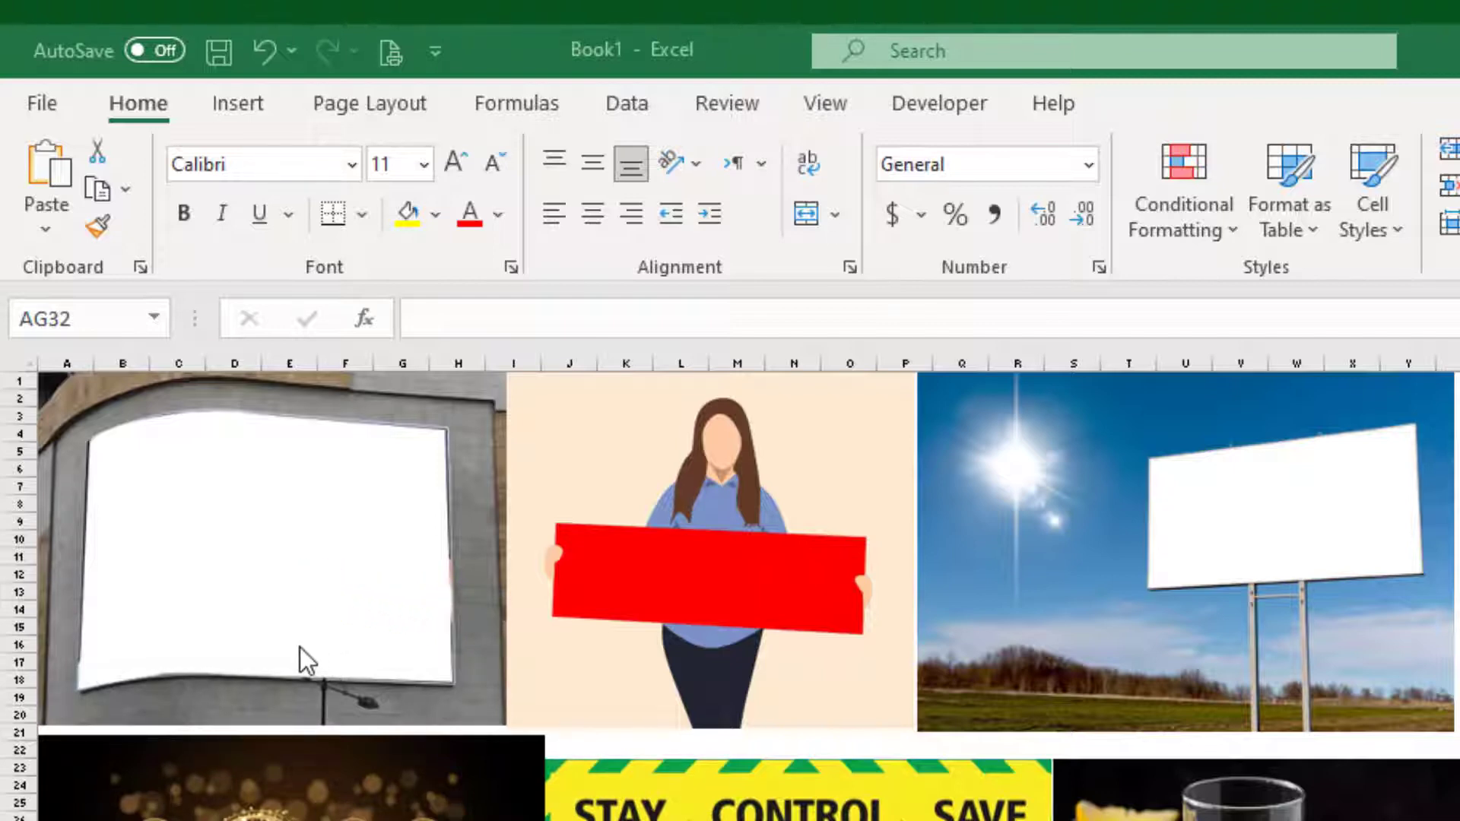
- Select the left billboard photo and pick the Freeform shape tool
{"action": "left_click", "coordinate": [300, 646]}
{"action": "left_click", "coordinate": [241, 101]}
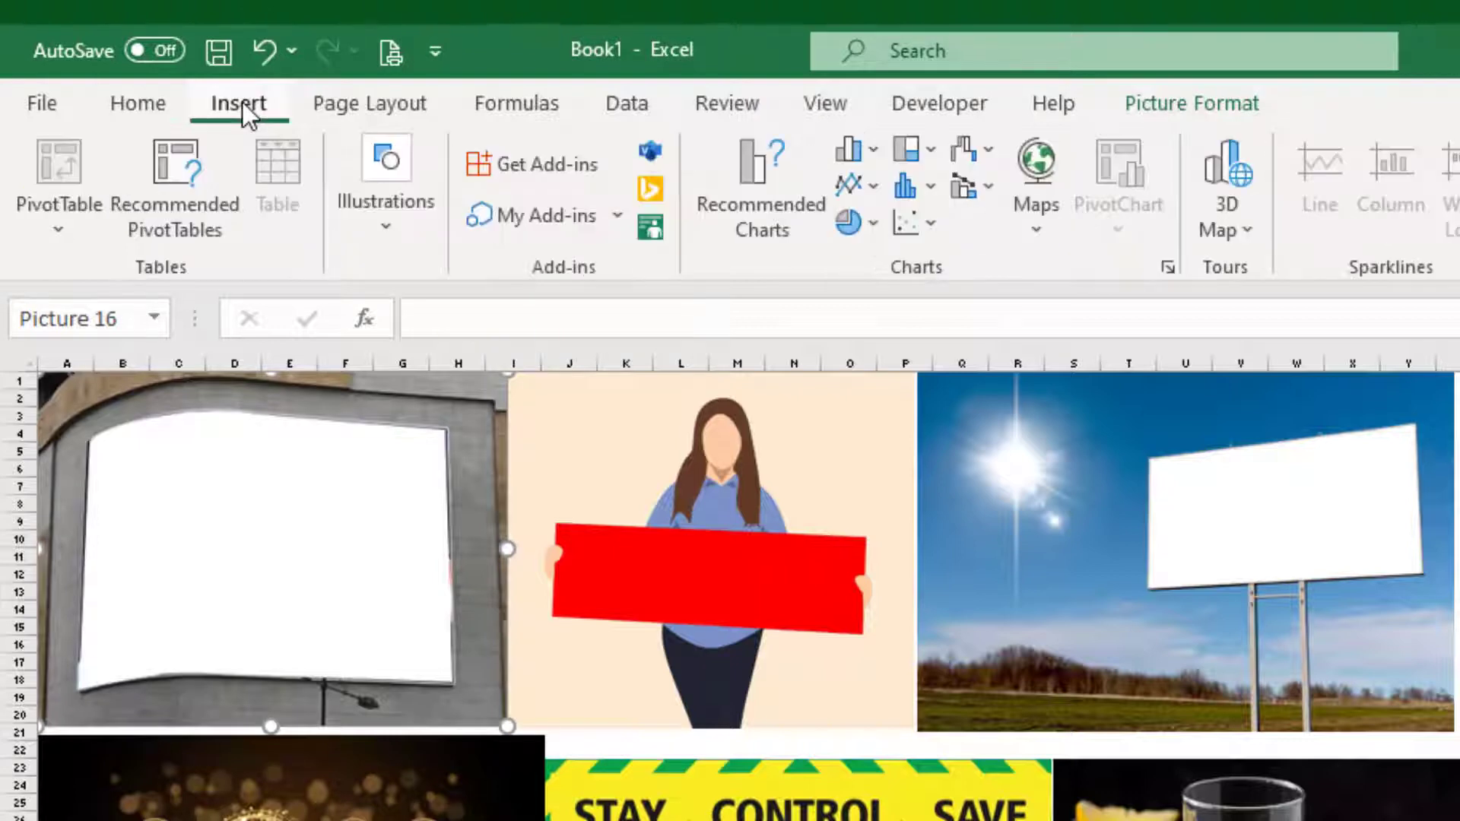
{"action": "left_click", "coordinate": [397, 243]}
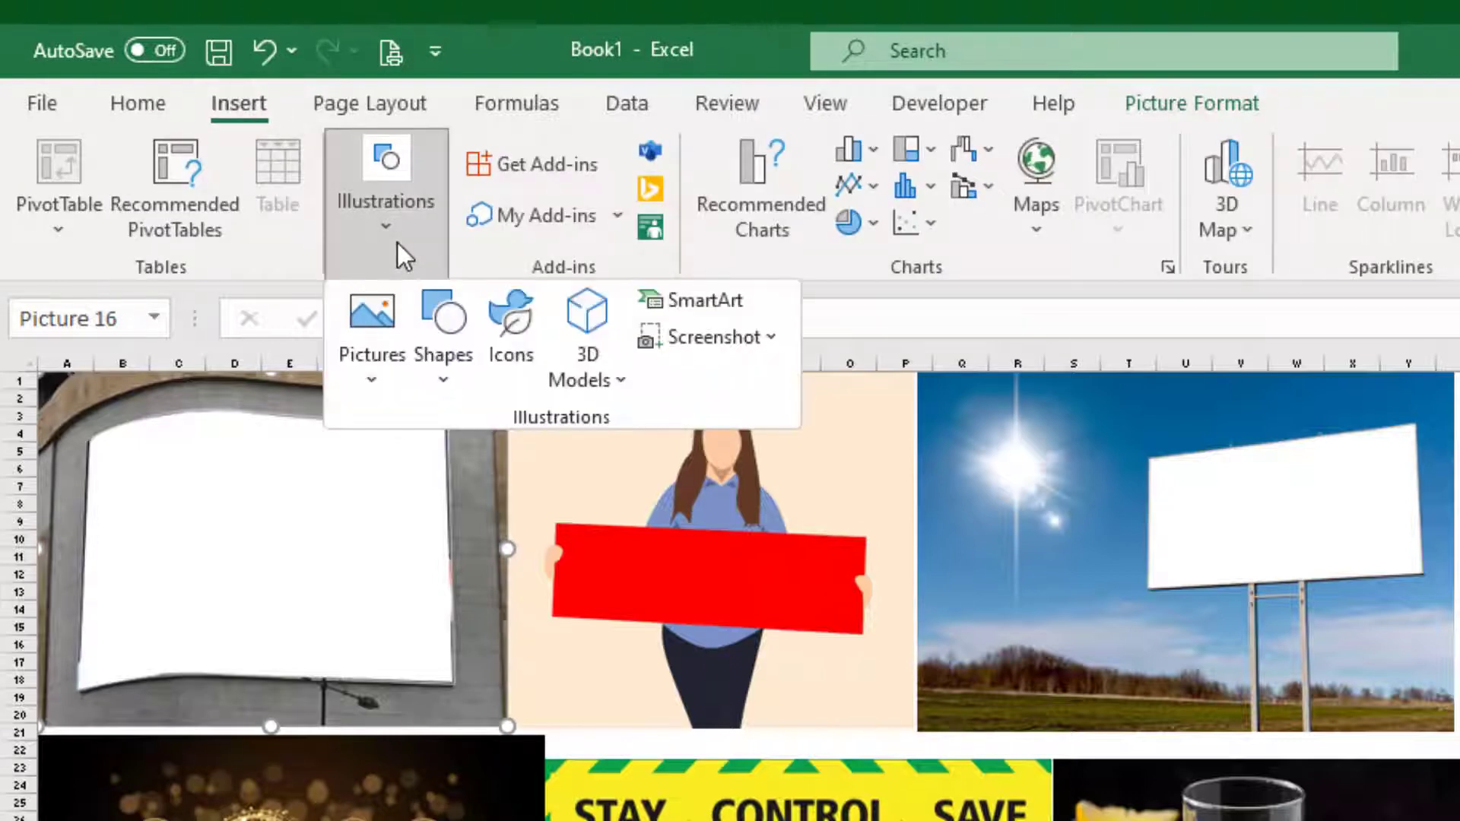
{"action": "left_click", "coordinate": [451, 384]}
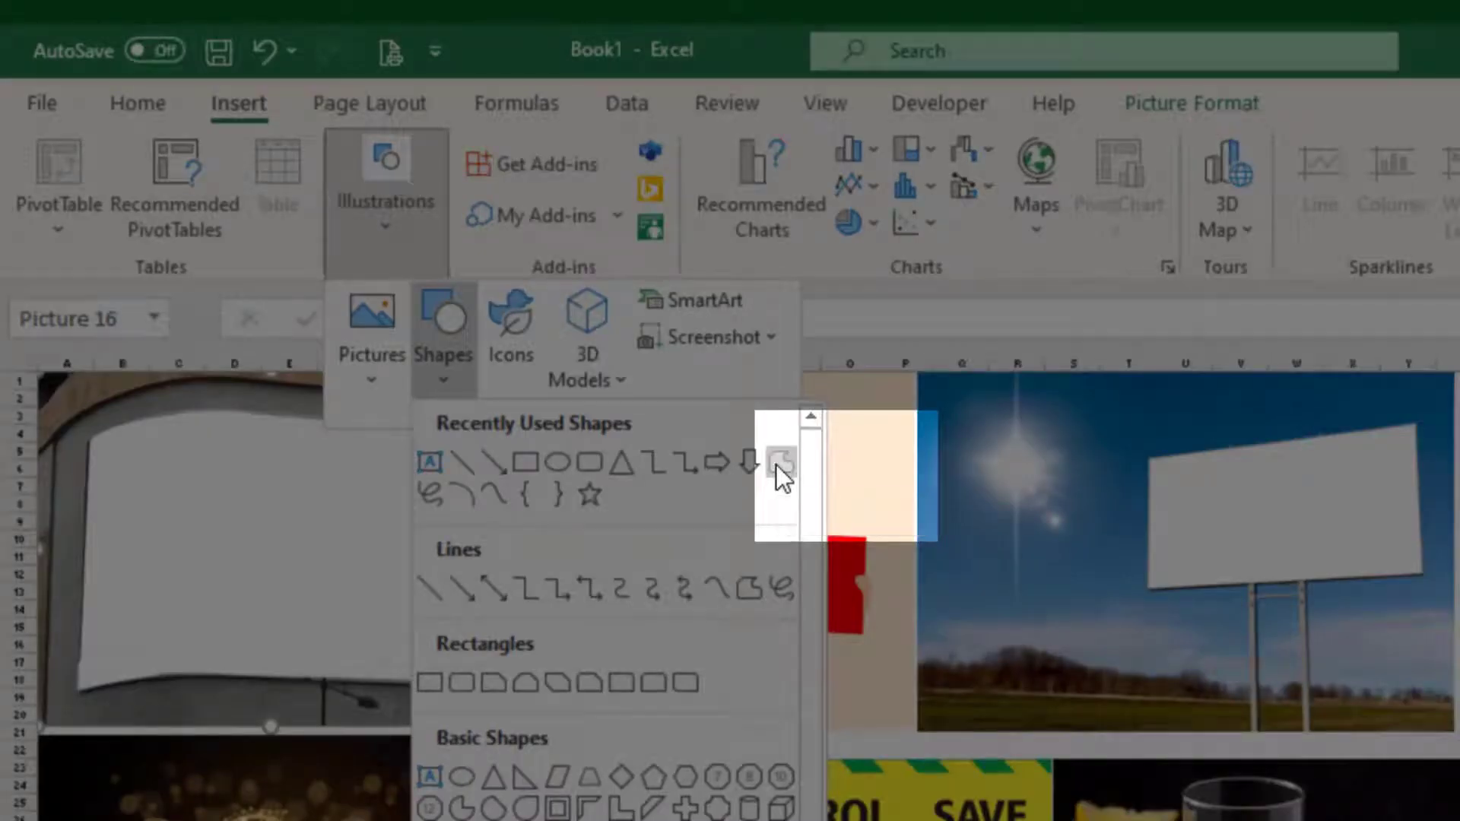
{"action": "left_click", "coordinate": [780, 464]}
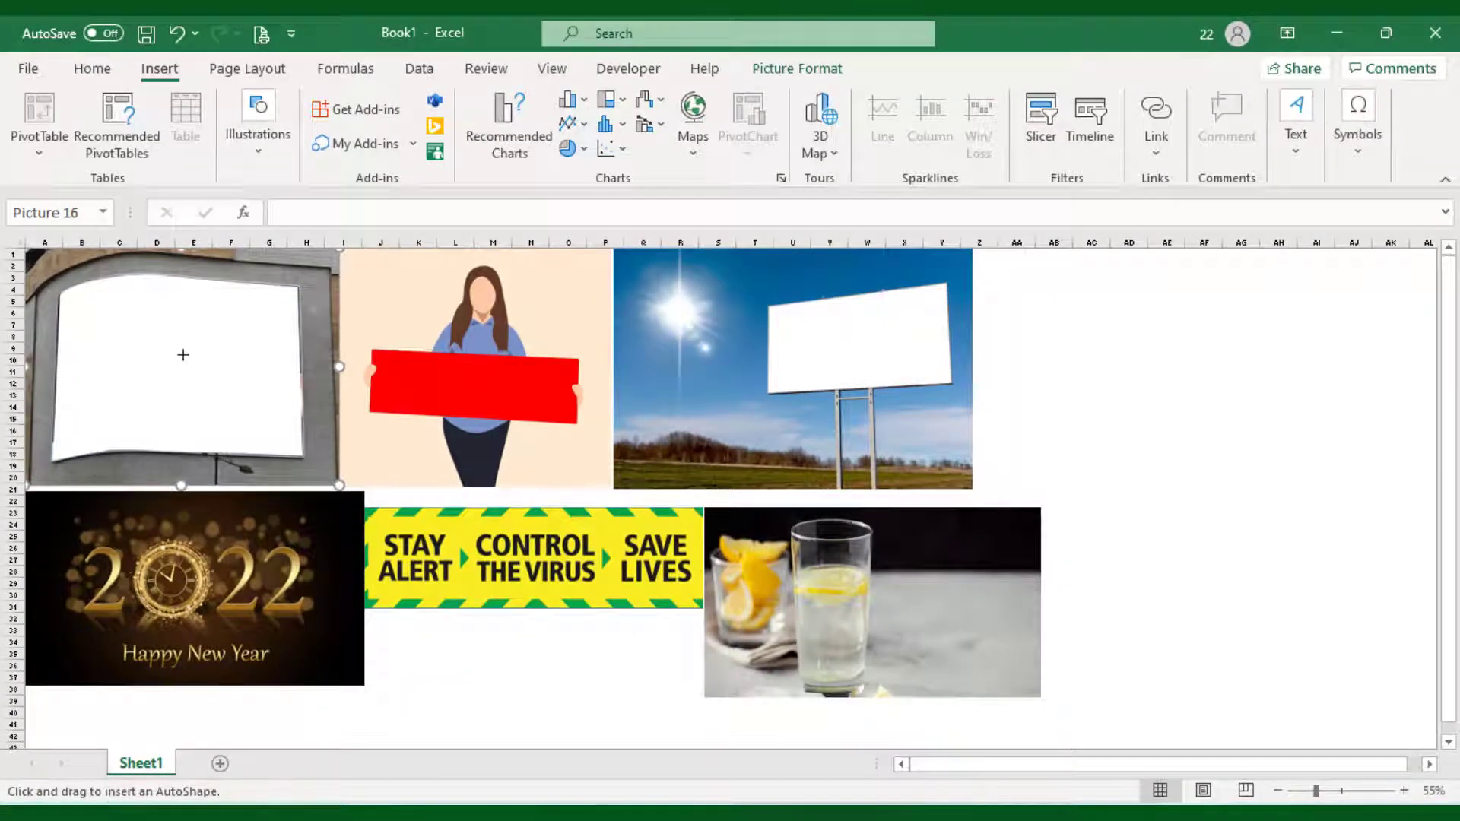
- Trace the blank board's corners and close the freeform over it, 3.33" by 4.48"
{"action": "scroll", "coordinate": [182, 354], "scroll_direction": "up", "scroll_amount": 3}
{"action": "scroll", "coordinate": [182, 354], "scroll_direction": "up", "scroll_amount": 1}
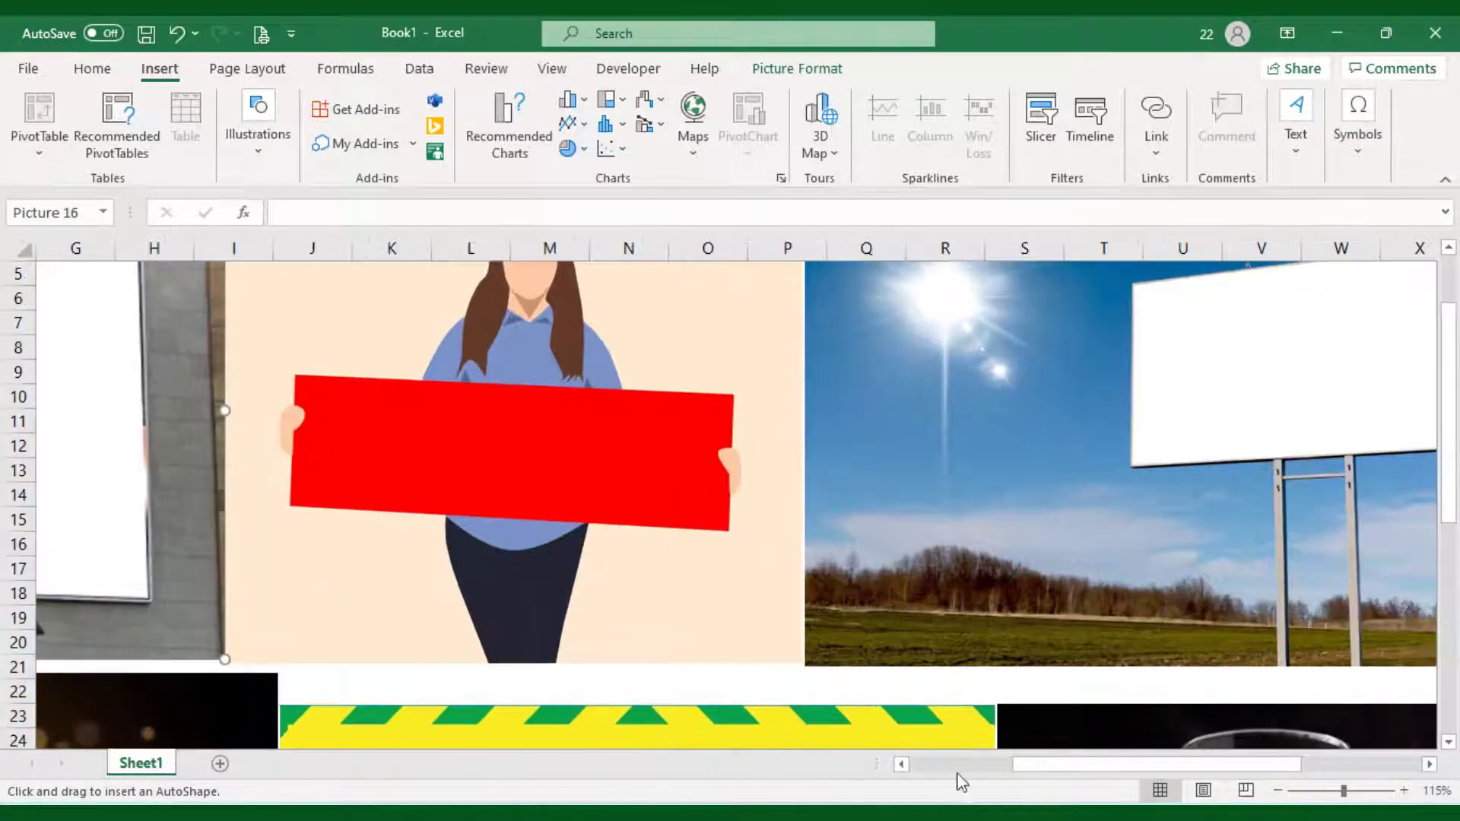
{"action": "left_click_drag", "start_coordinate": [1049, 772], "coordinate": [947, 772]}
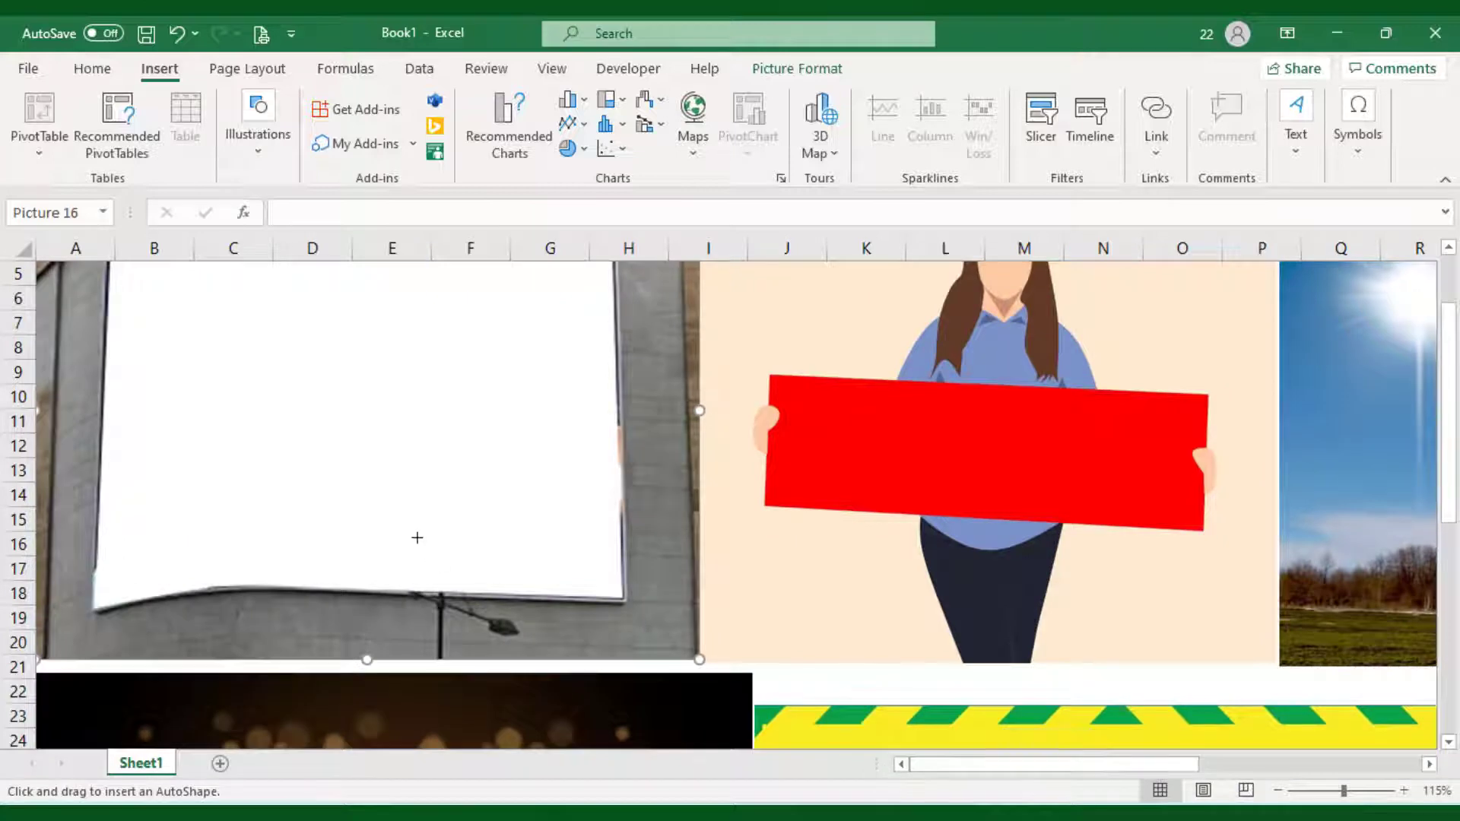
{"action": "scroll", "coordinate": [417, 538], "scroll_direction": "up", "scroll_amount": 1}
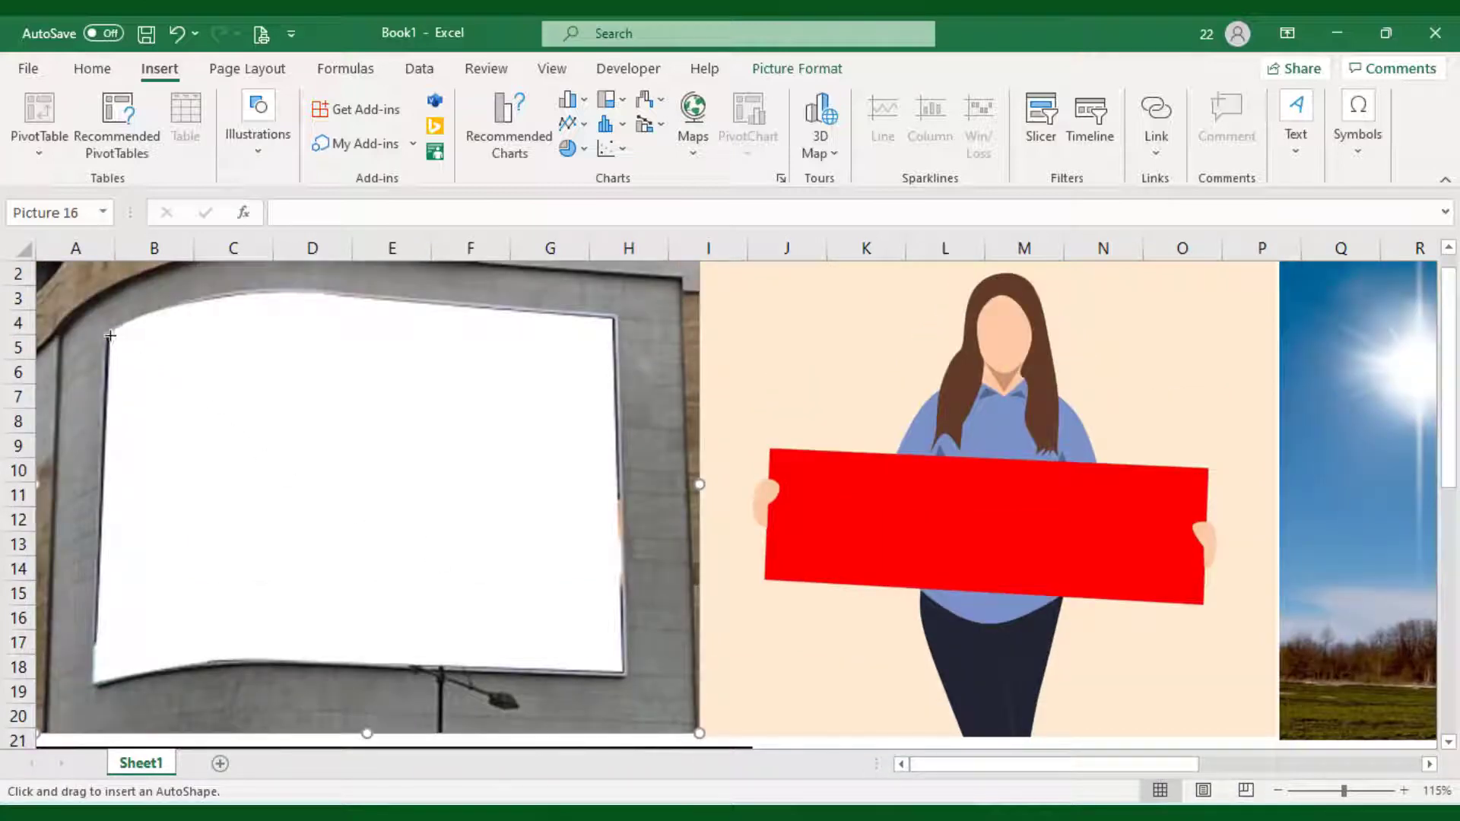
{"action": "left_click_drag", "start_coordinate": [109, 335], "coordinate": [109, 334]}
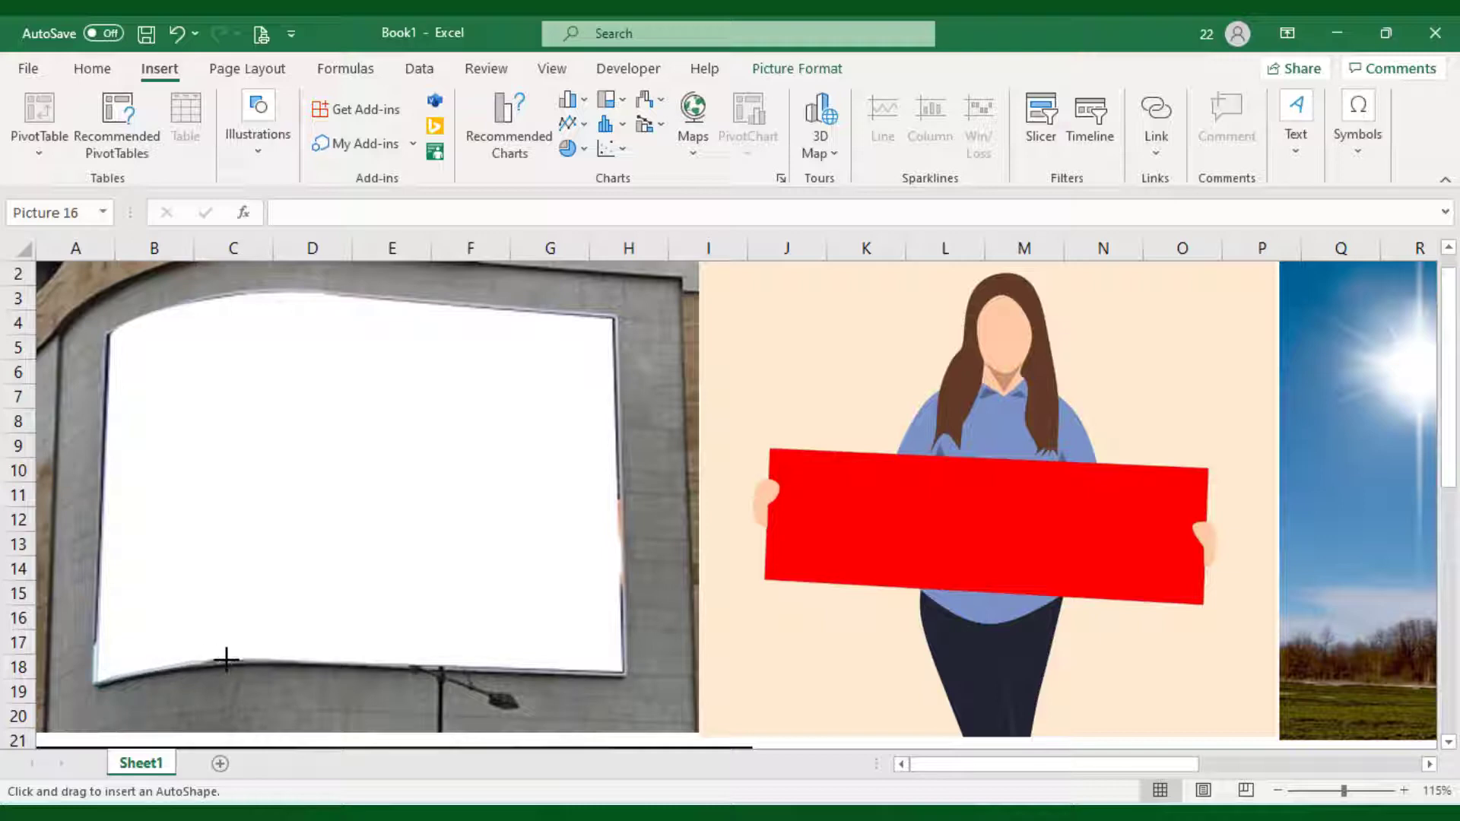
{"action": "left_click", "coordinate": [622, 671]}
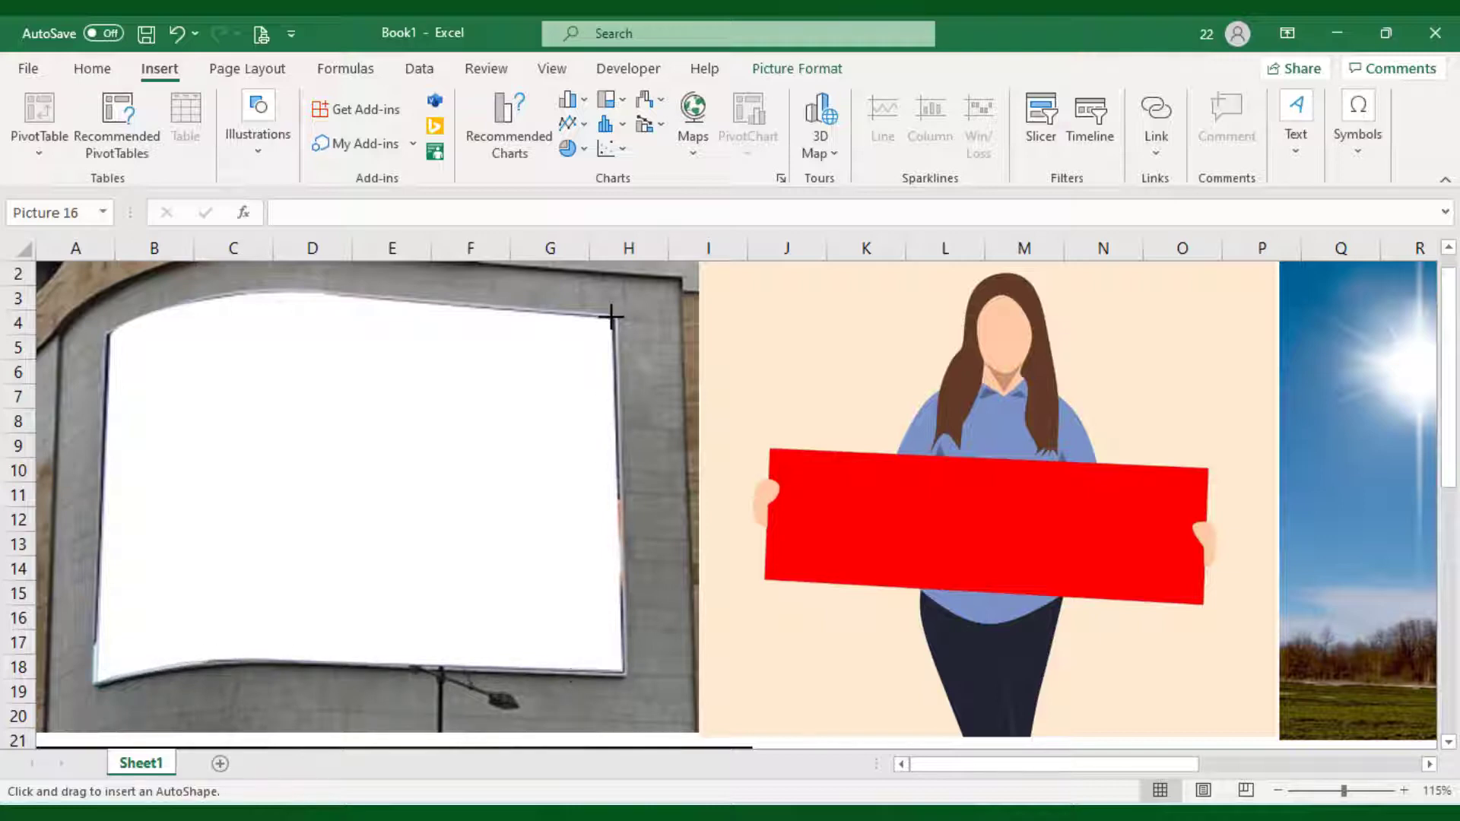
{"action": "left_click", "coordinate": [612, 316]}
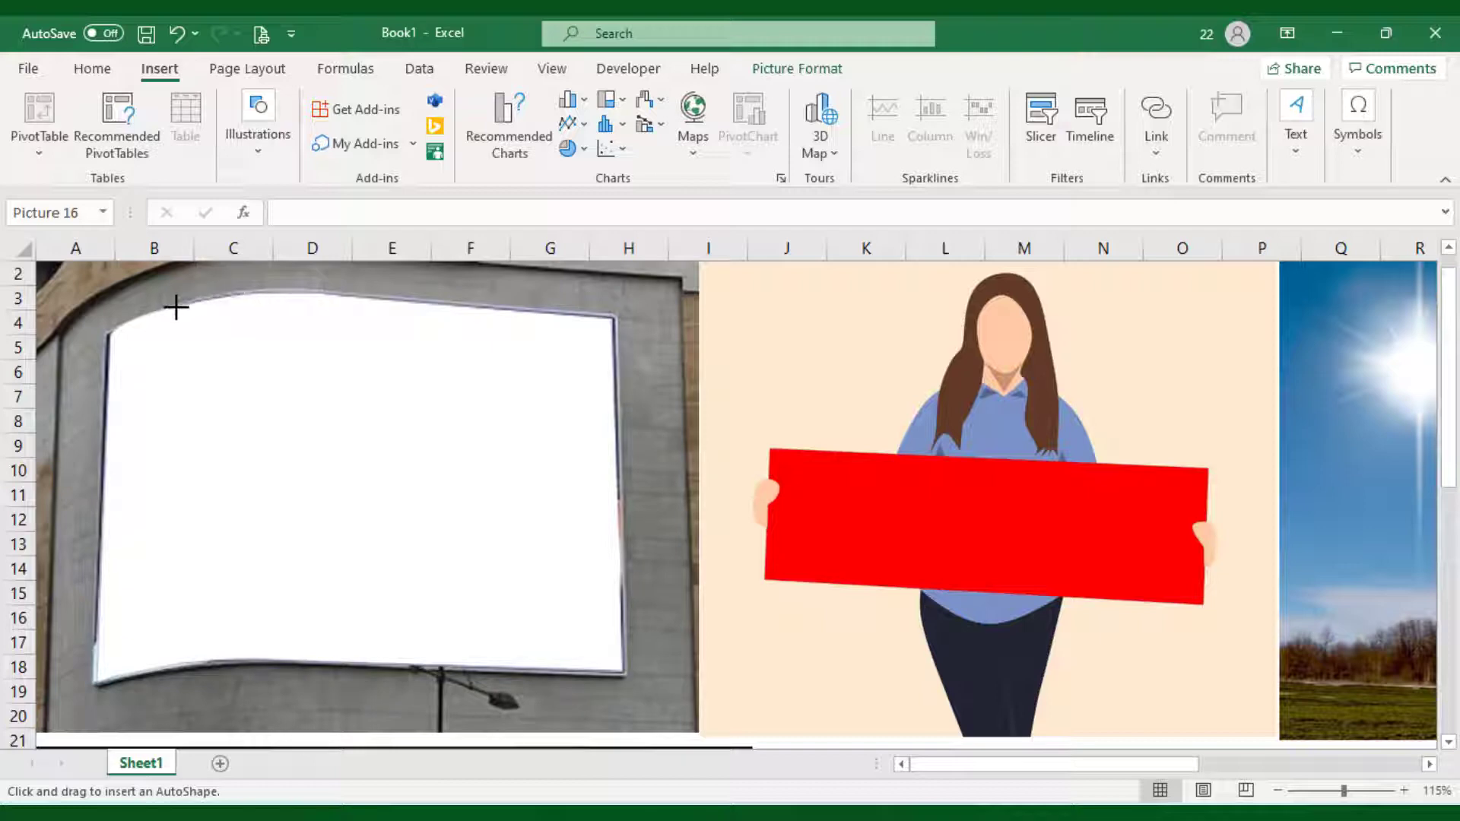
{"action": "double_click", "coordinate": [133, 321]}
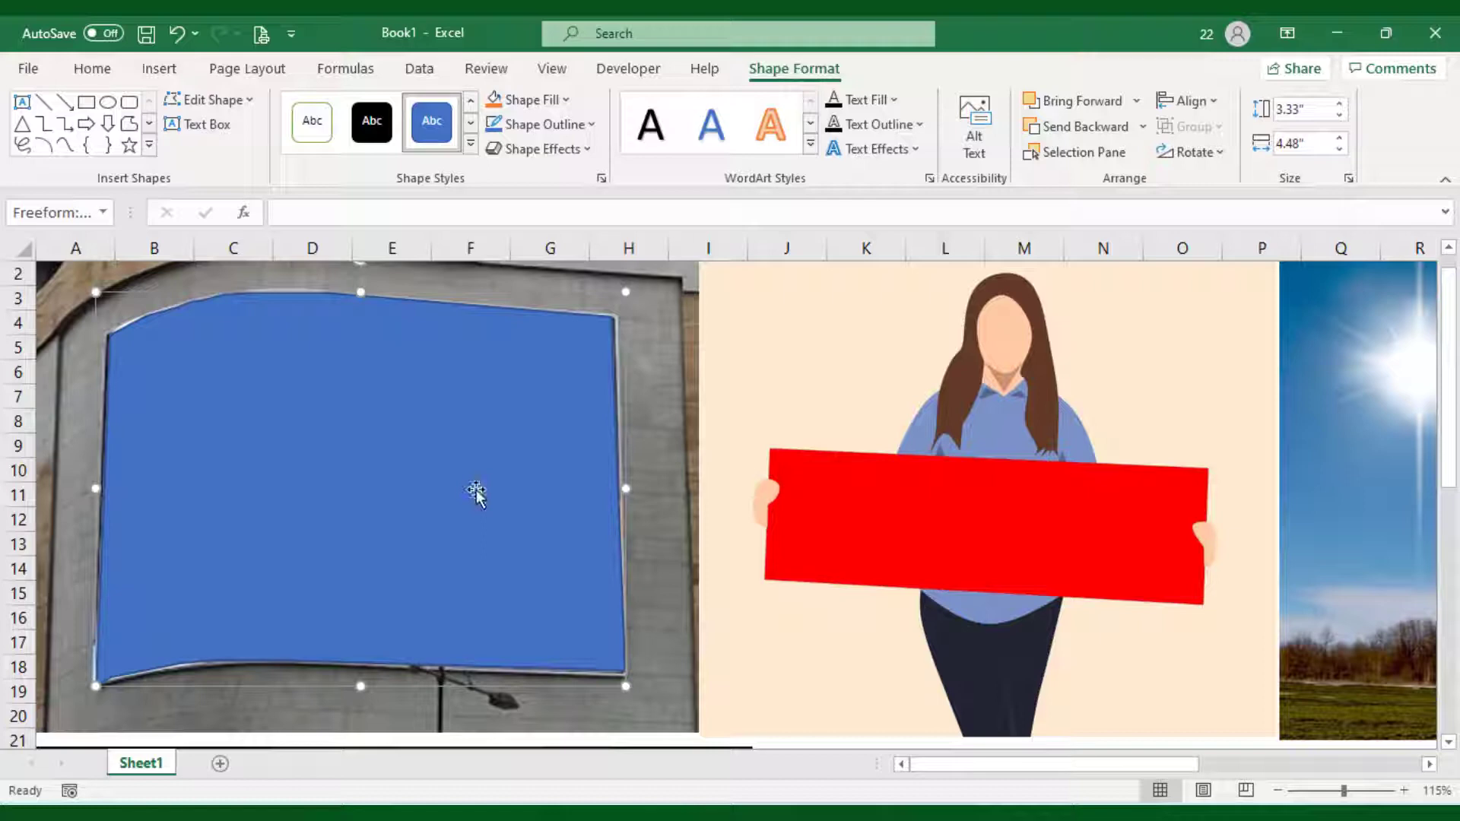
- Cut the 2022 Happy New Year picture and use it as the freeform's picture fill
{"action": "scroll", "coordinate": [476, 493], "scroll_direction": "down", "scroll_amount": 4, "text": "ctrl"}
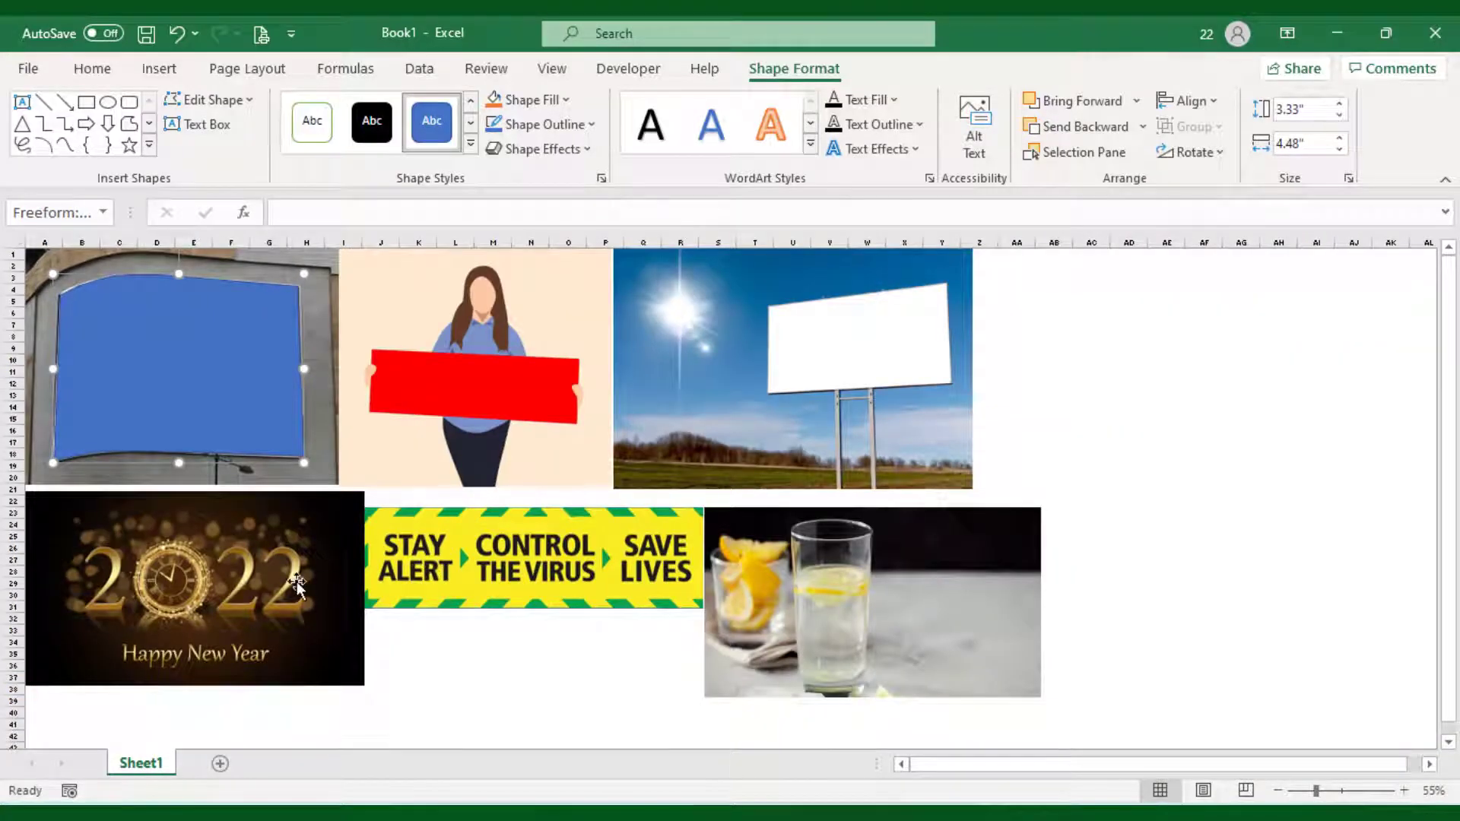
{"action": "left_click", "coordinate": [296, 584]}
{"action": "key", "text": "ctrl+x"}
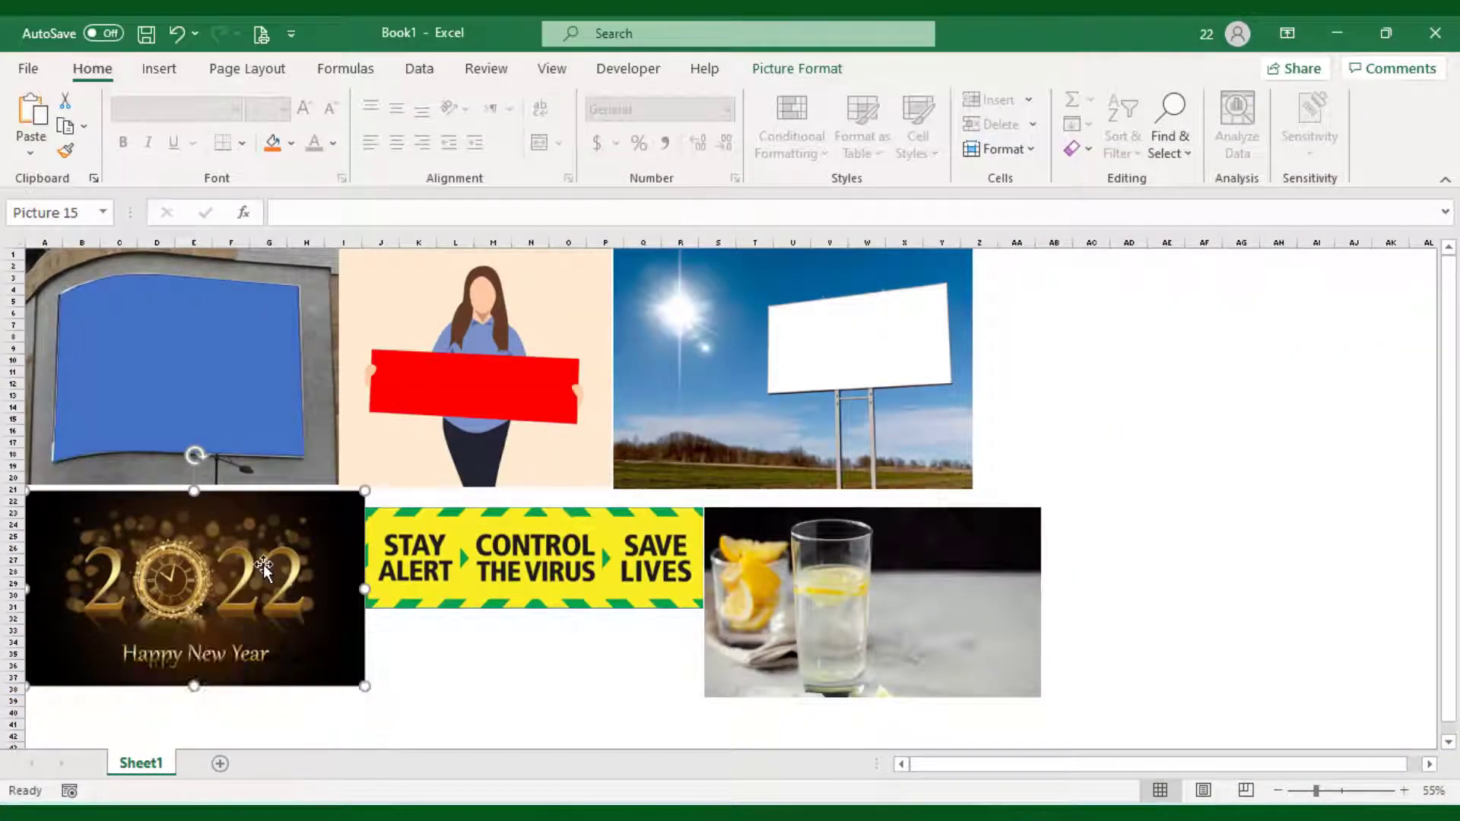
{"action": "left_click", "coordinate": [221, 388]}
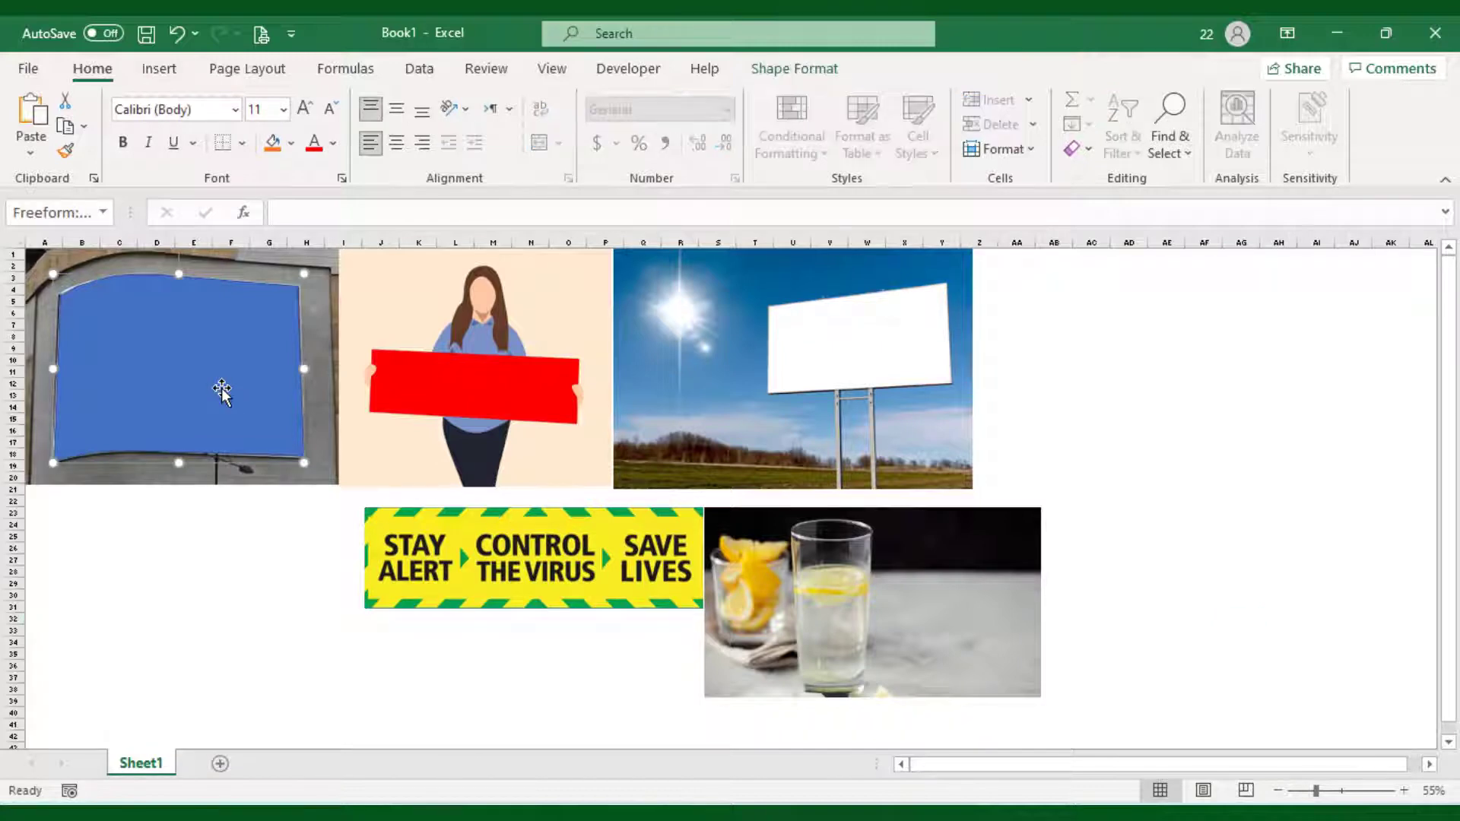
{"action": "right_click", "coordinate": [221, 389]}
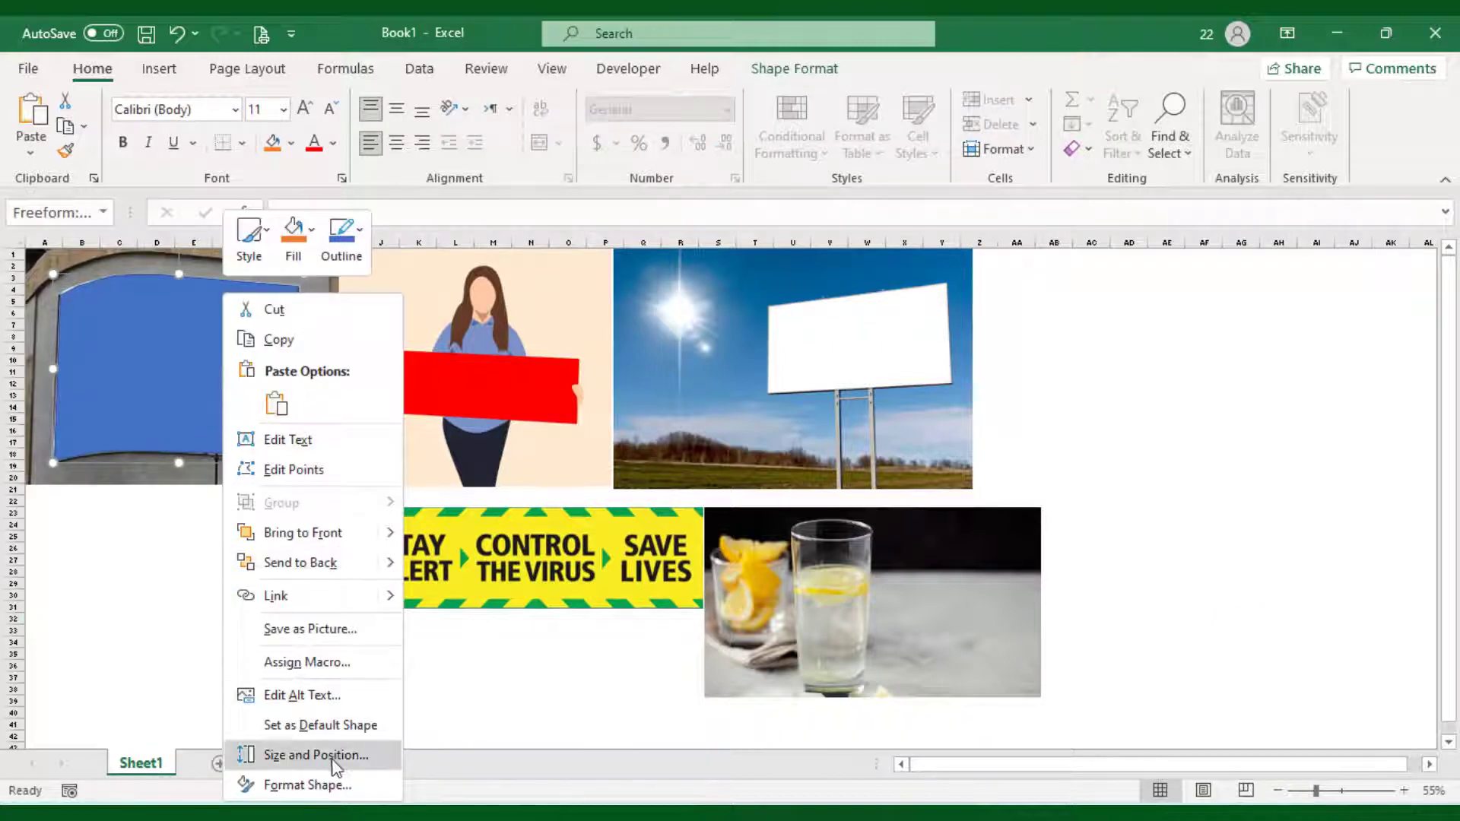
{"action": "left_click", "coordinate": [335, 785]}
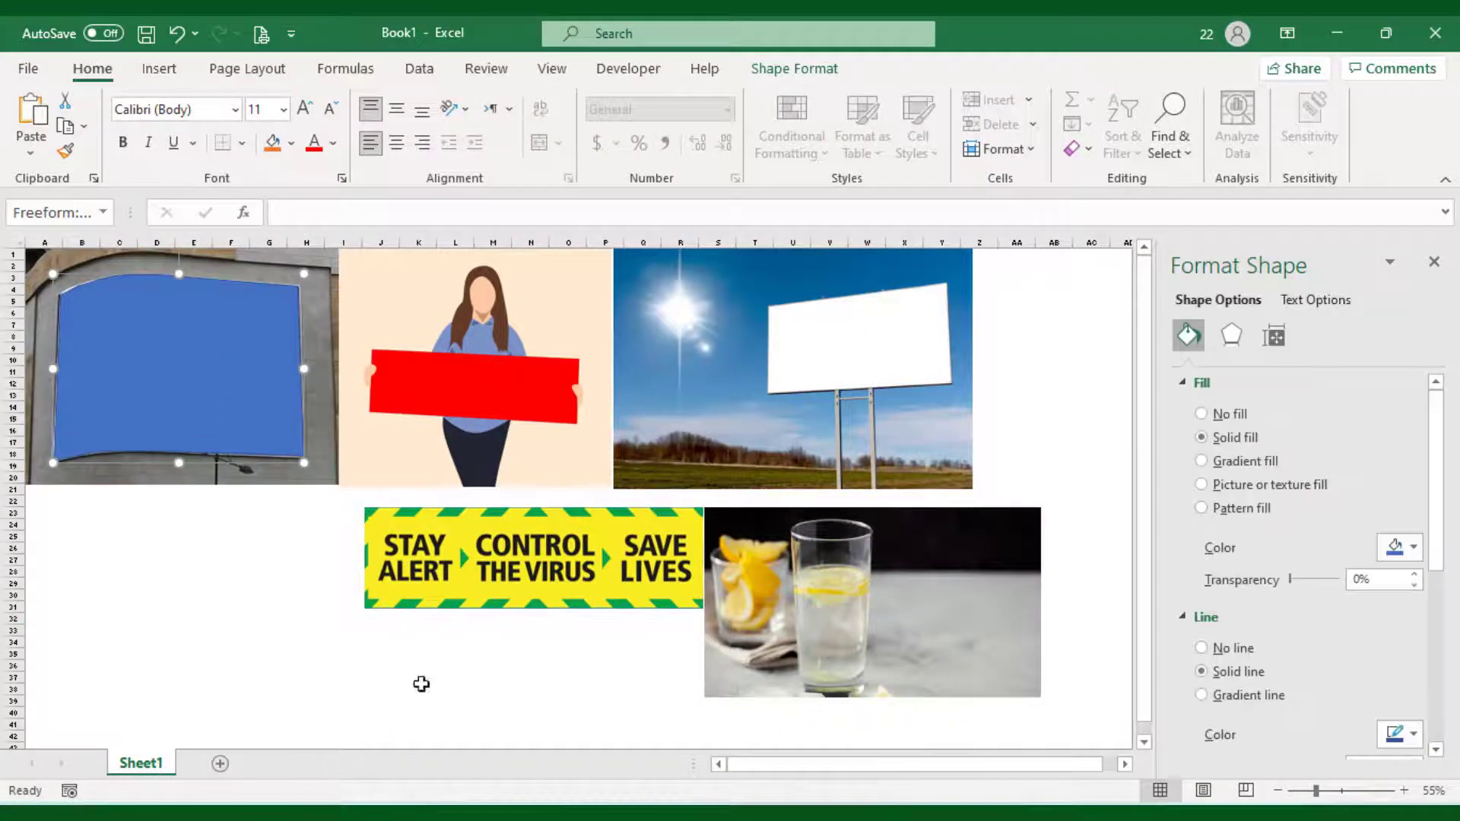
{"action": "left_click", "coordinate": [1256, 486]}
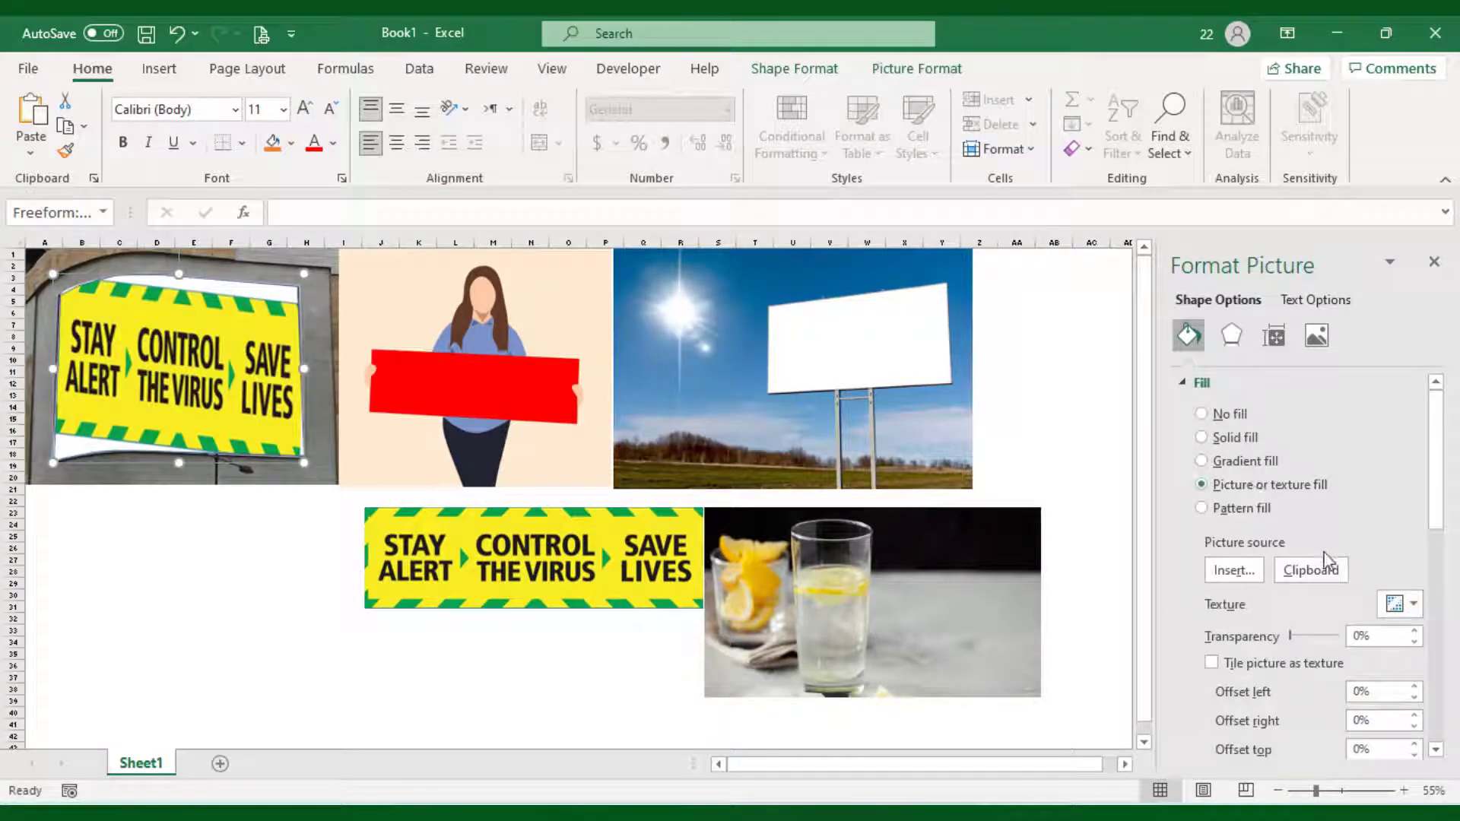
{"action": "left_click", "coordinate": [1302, 572]}
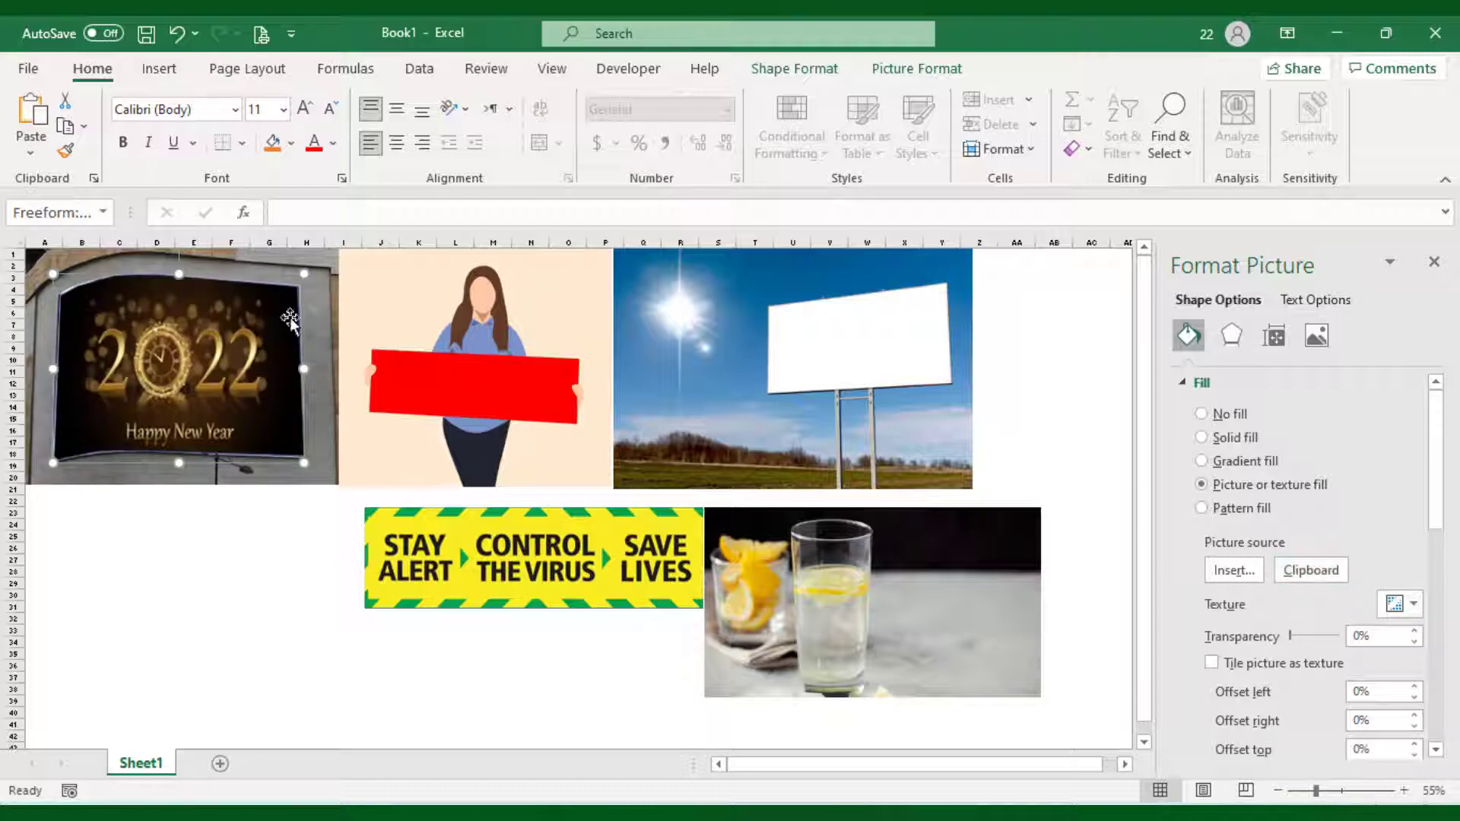
- Set the filled freeform's line to No line
{"action": "left_click", "coordinate": [198, 567]}
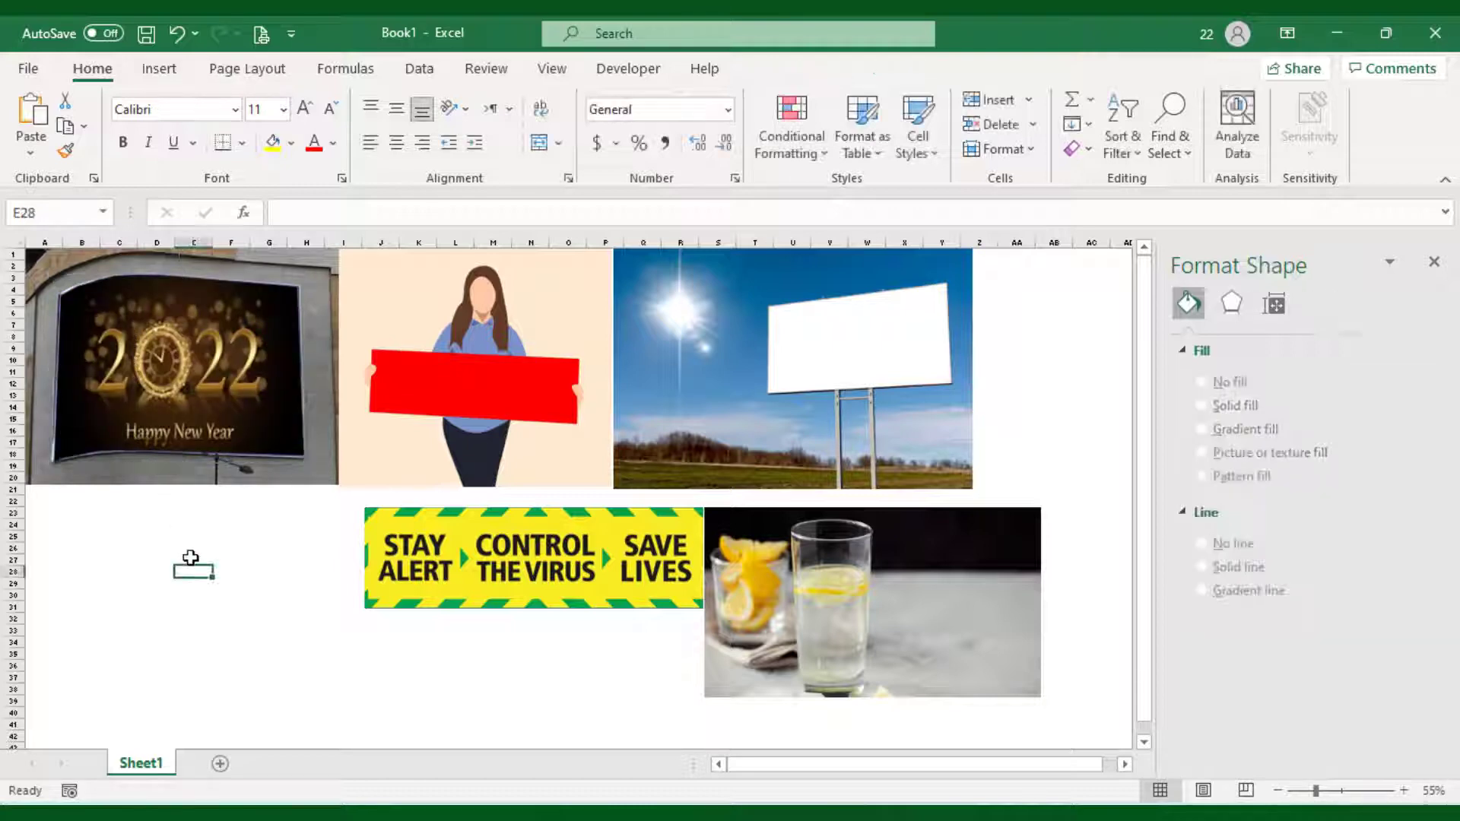
{"action": "scroll", "coordinate": [271, 447], "scroll_direction": "up", "scroll_amount": 5}
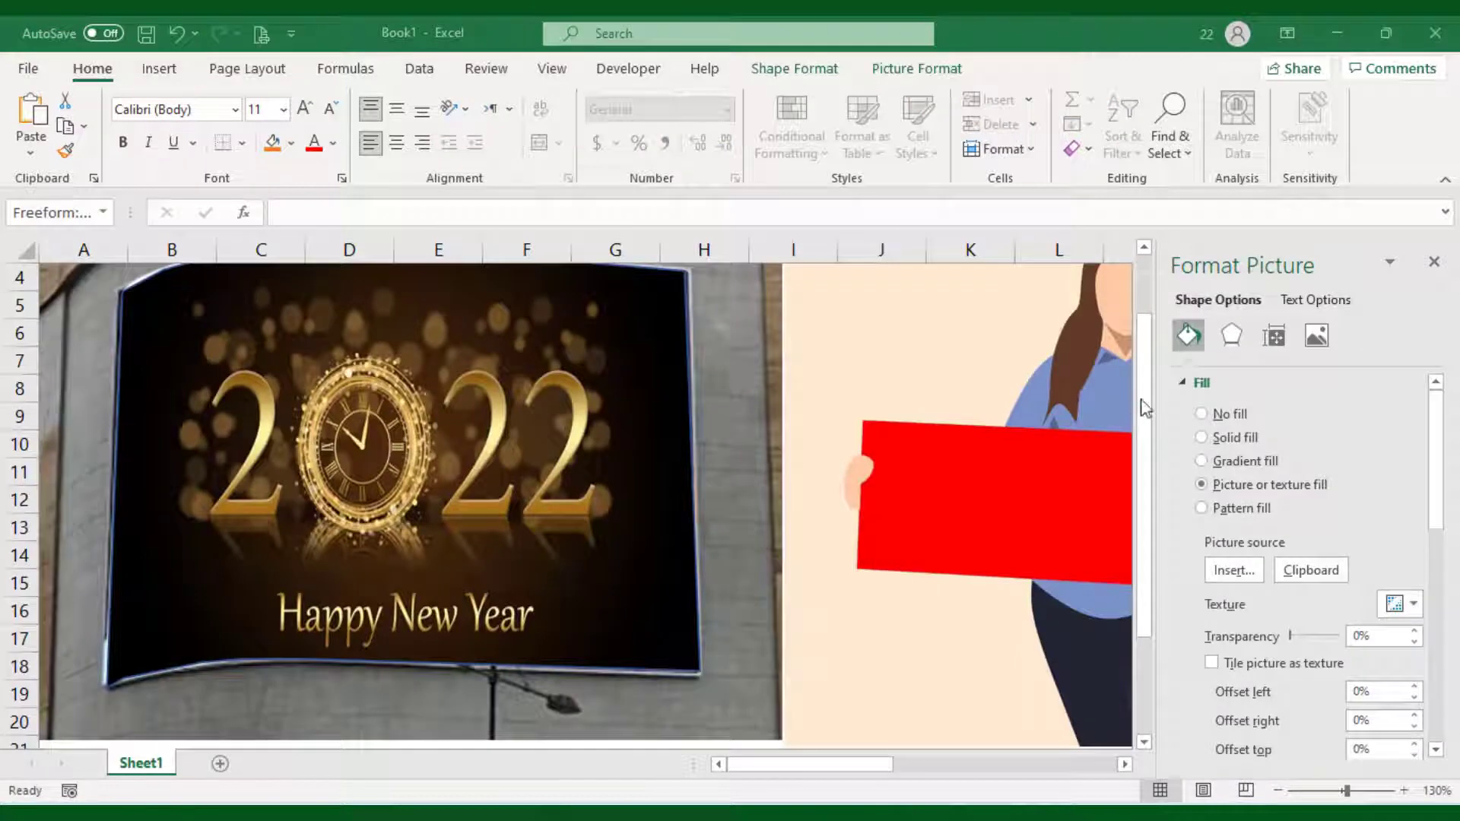
{"action": "left_click", "coordinate": [1186, 383]}
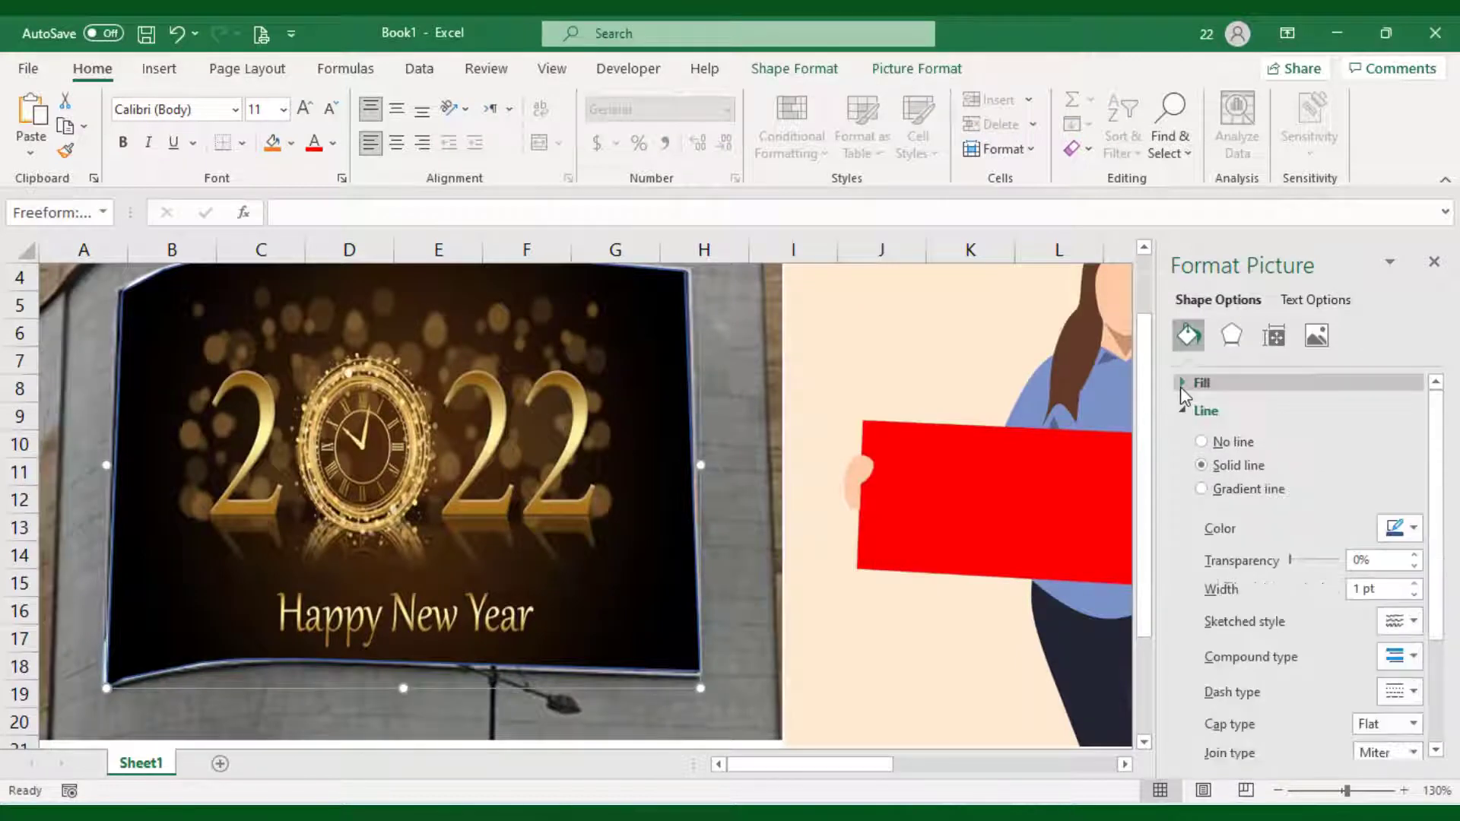
{"action": "left_click", "coordinate": [1202, 441]}
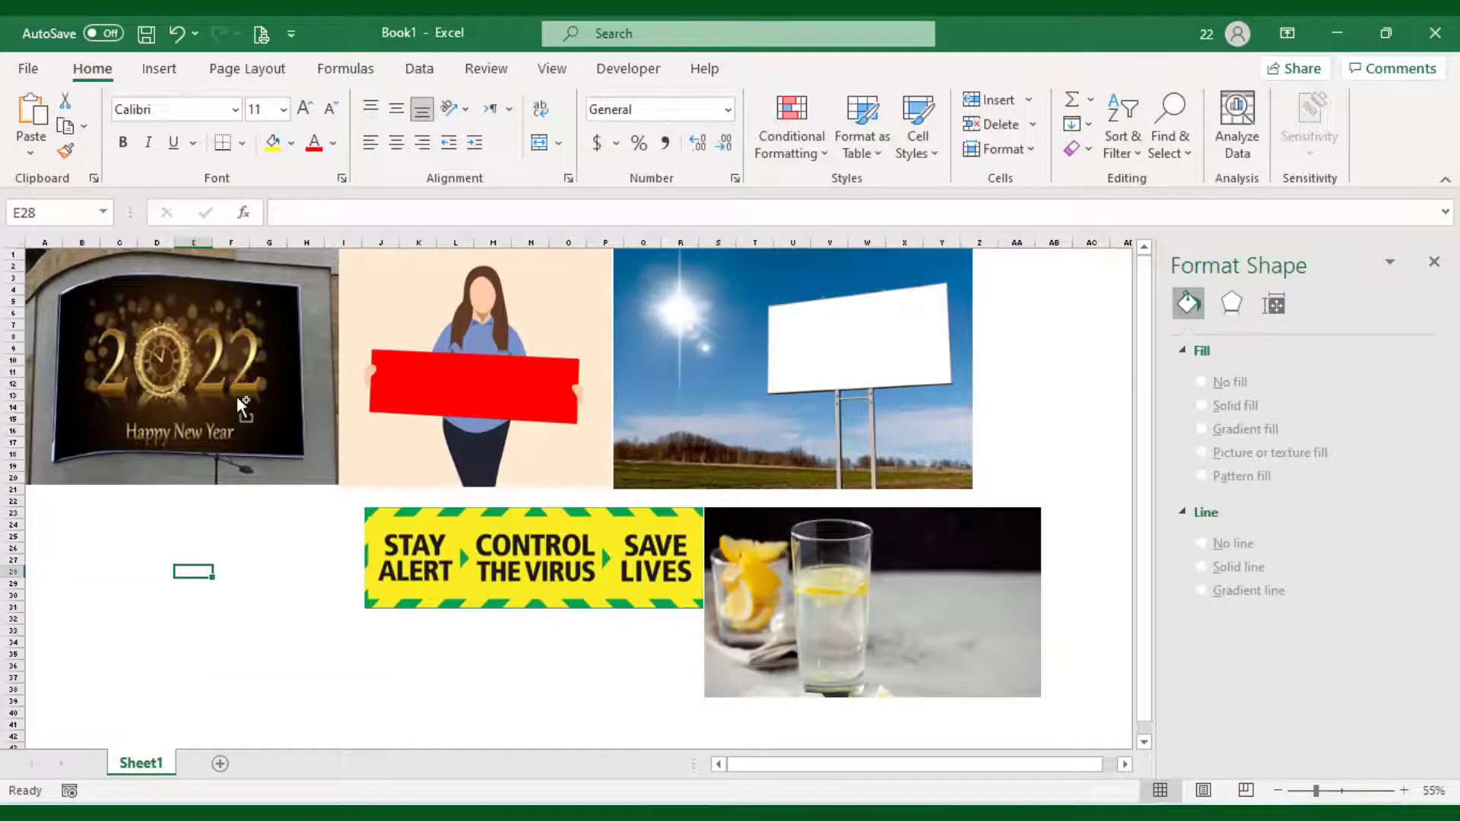
{"action": "scroll", "coordinate": [236, 396], "scroll_direction": "up", "scroll_amount": 3}
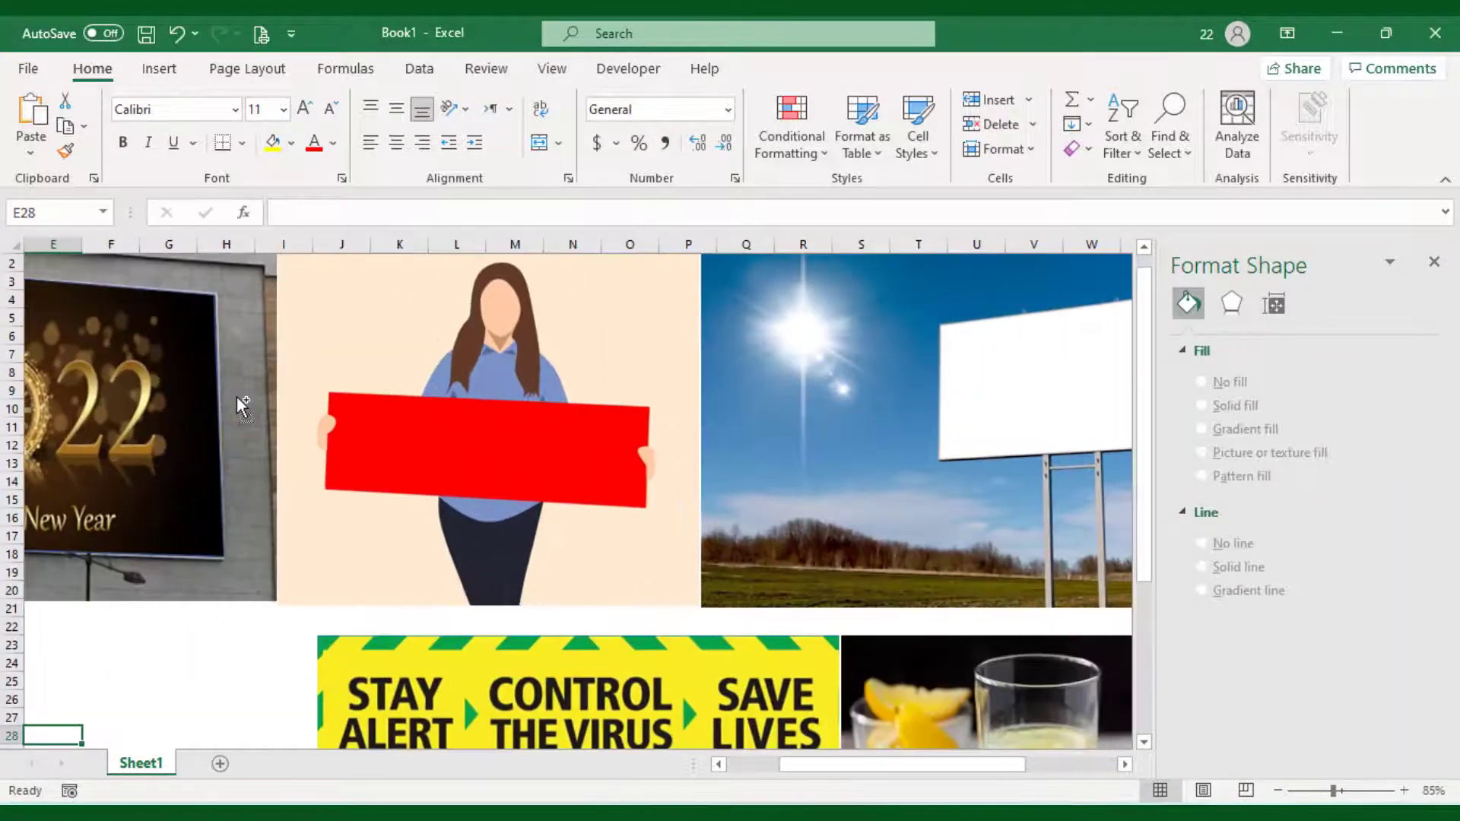
{"action": "left_click_drag", "start_coordinate": [865, 764], "coordinate": [785, 767]}
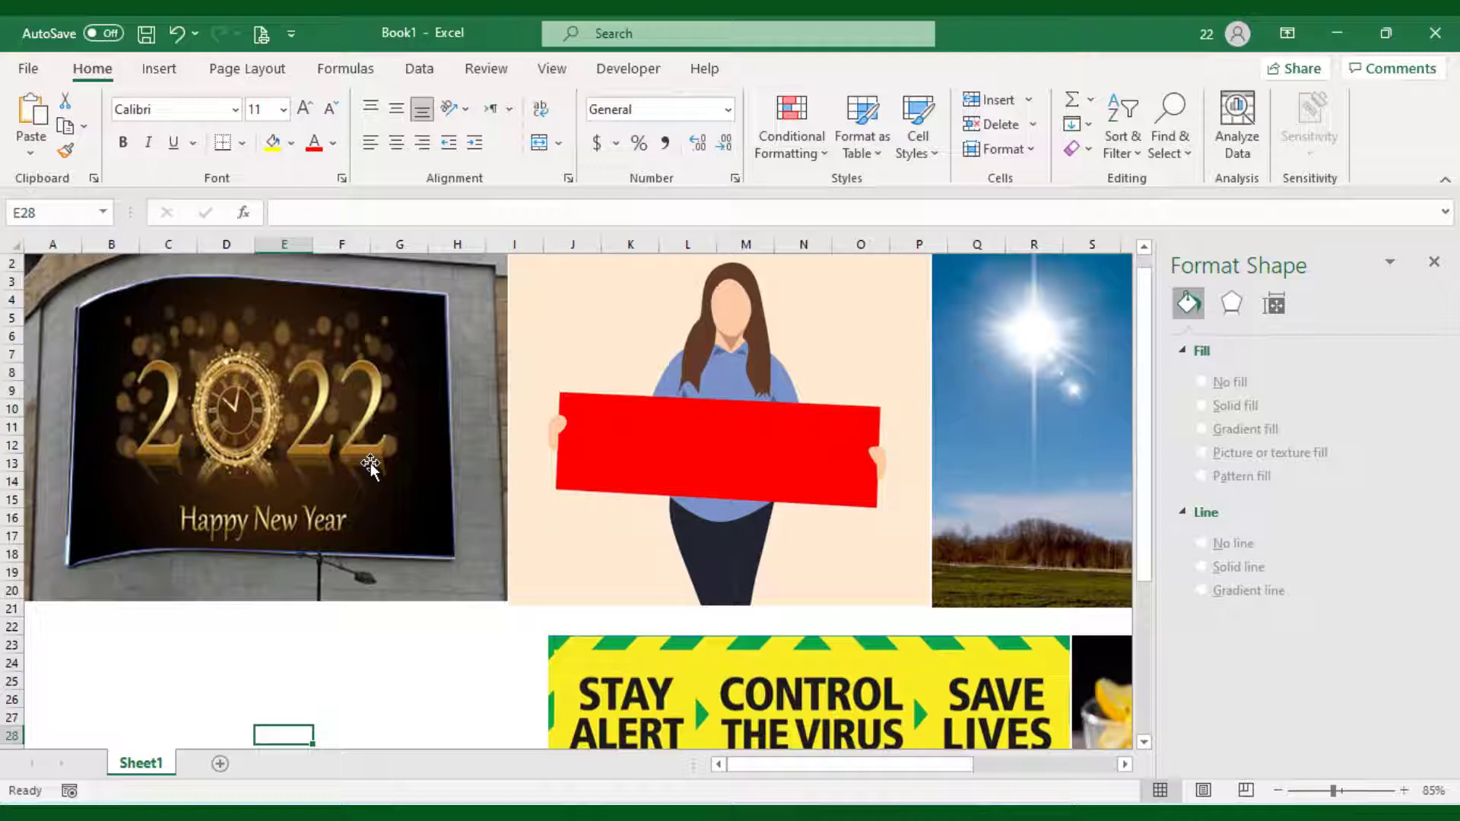
- Pick the Freeform shape tool to trace the woman's red sign
{"action": "left_click", "coordinate": [158, 70]}
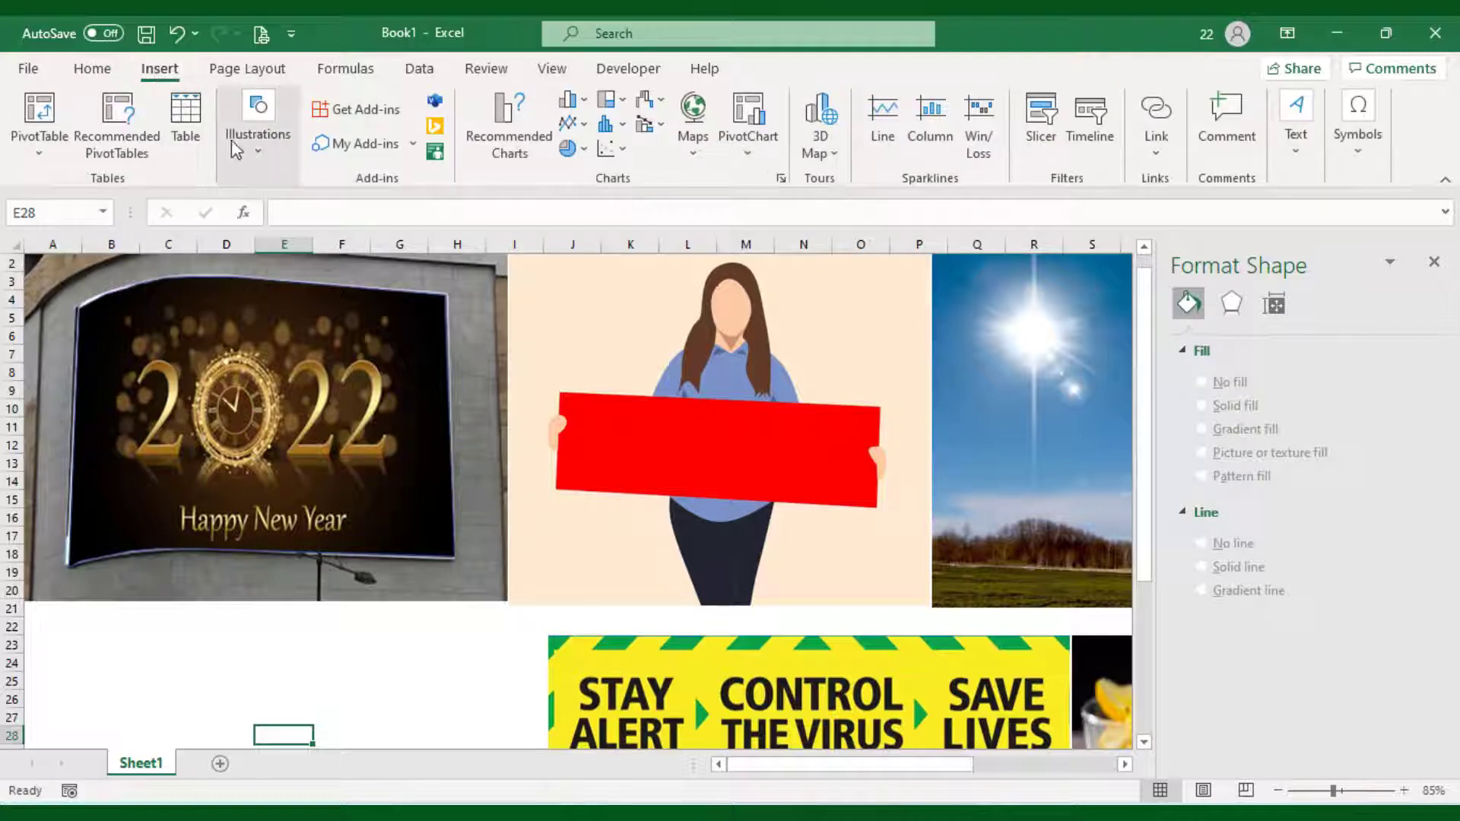
{"action": "left_click", "coordinate": [262, 141]}
{"action": "left_click", "coordinate": [302, 241]}
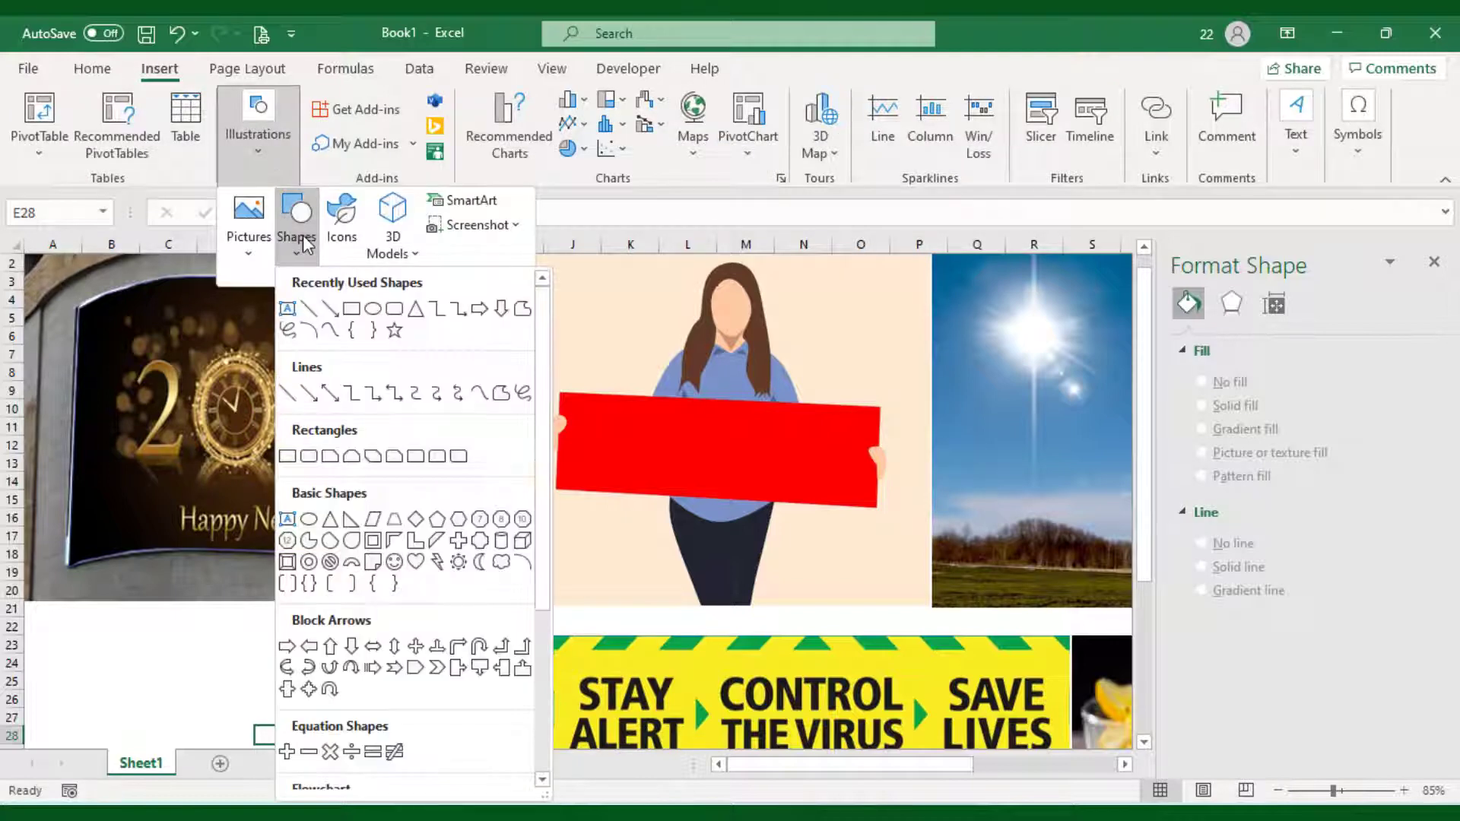
{"action": "left_click", "coordinate": [525, 310]}
{"action": "scroll", "coordinate": [581, 398], "scroll_direction": "up", "scroll_amount": 5, "text": "ctrl"}
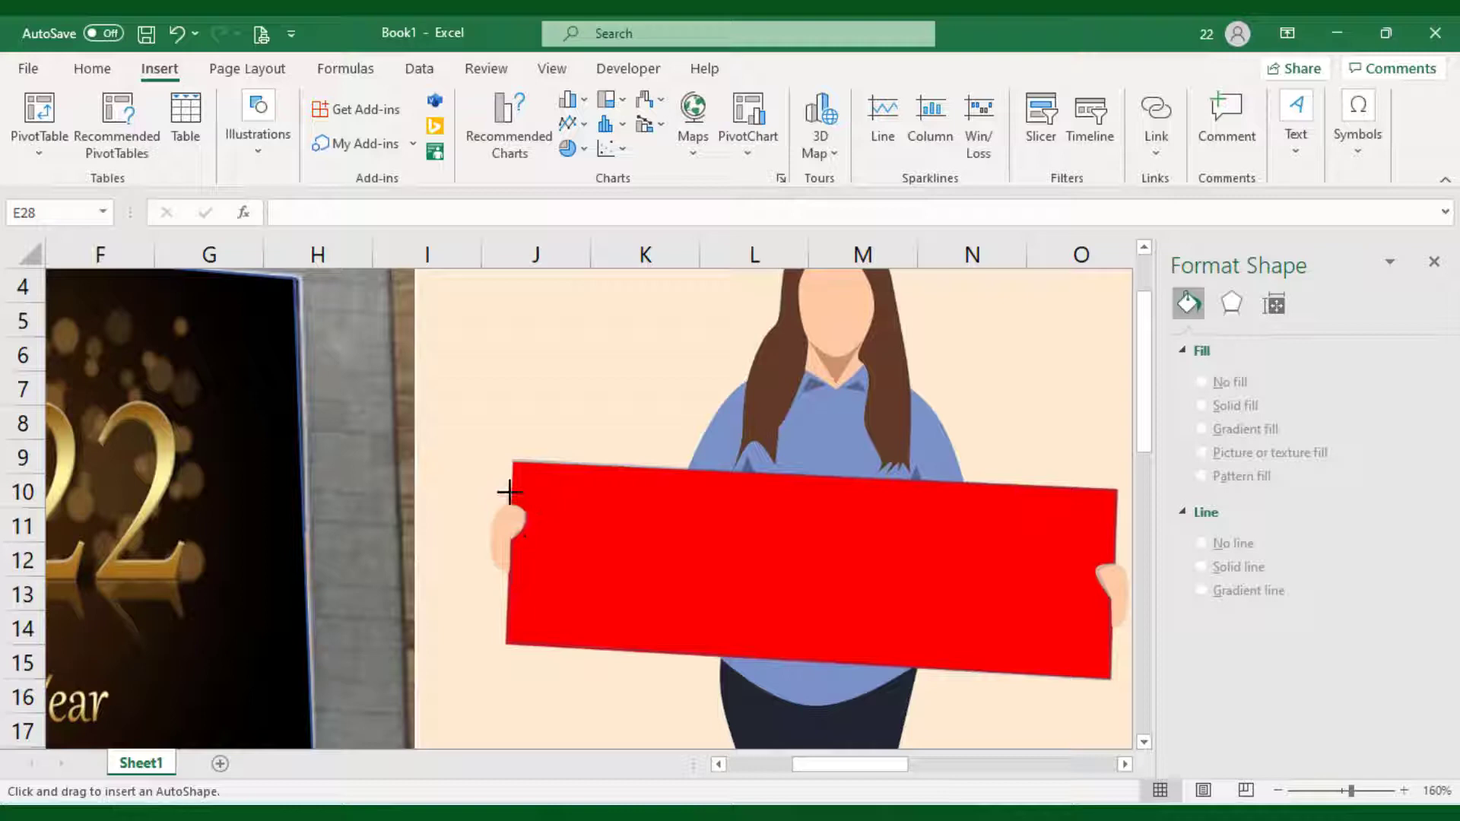
- Close the sign's freeform and fill it with the cut STAY ALERT picture
{"action": "left_click", "coordinate": [513, 458]}
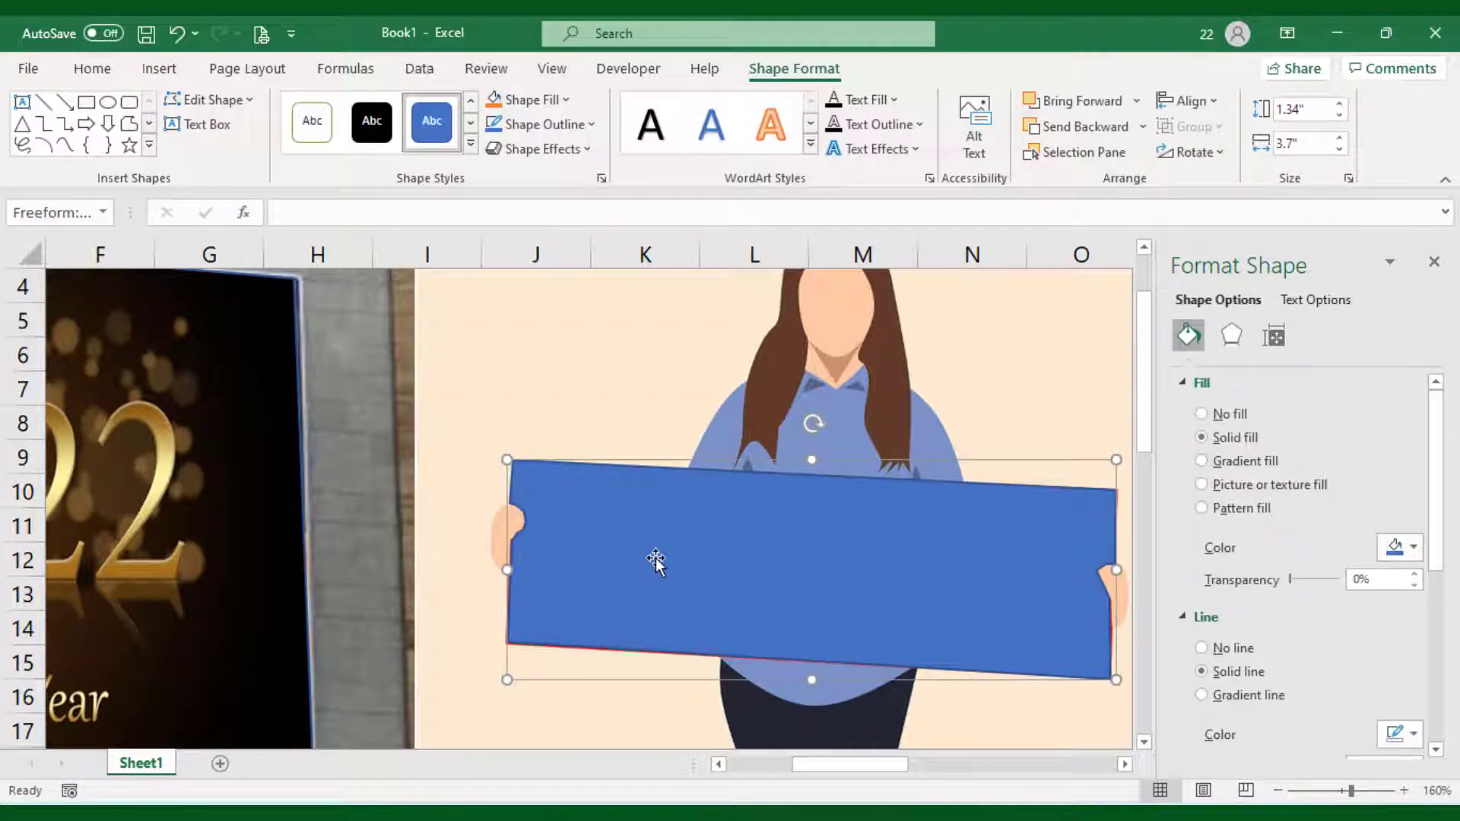
{"action": "scroll", "coordinate": [751, 586], "scroll_direction": "down", "scroll_amount": 1}
{"action": "scroll", "coordinate": [752, 586], "scroll_direction": "down", "scroll_amount": 3}
{"action": "left_click", "coordinate": [760, 609]}
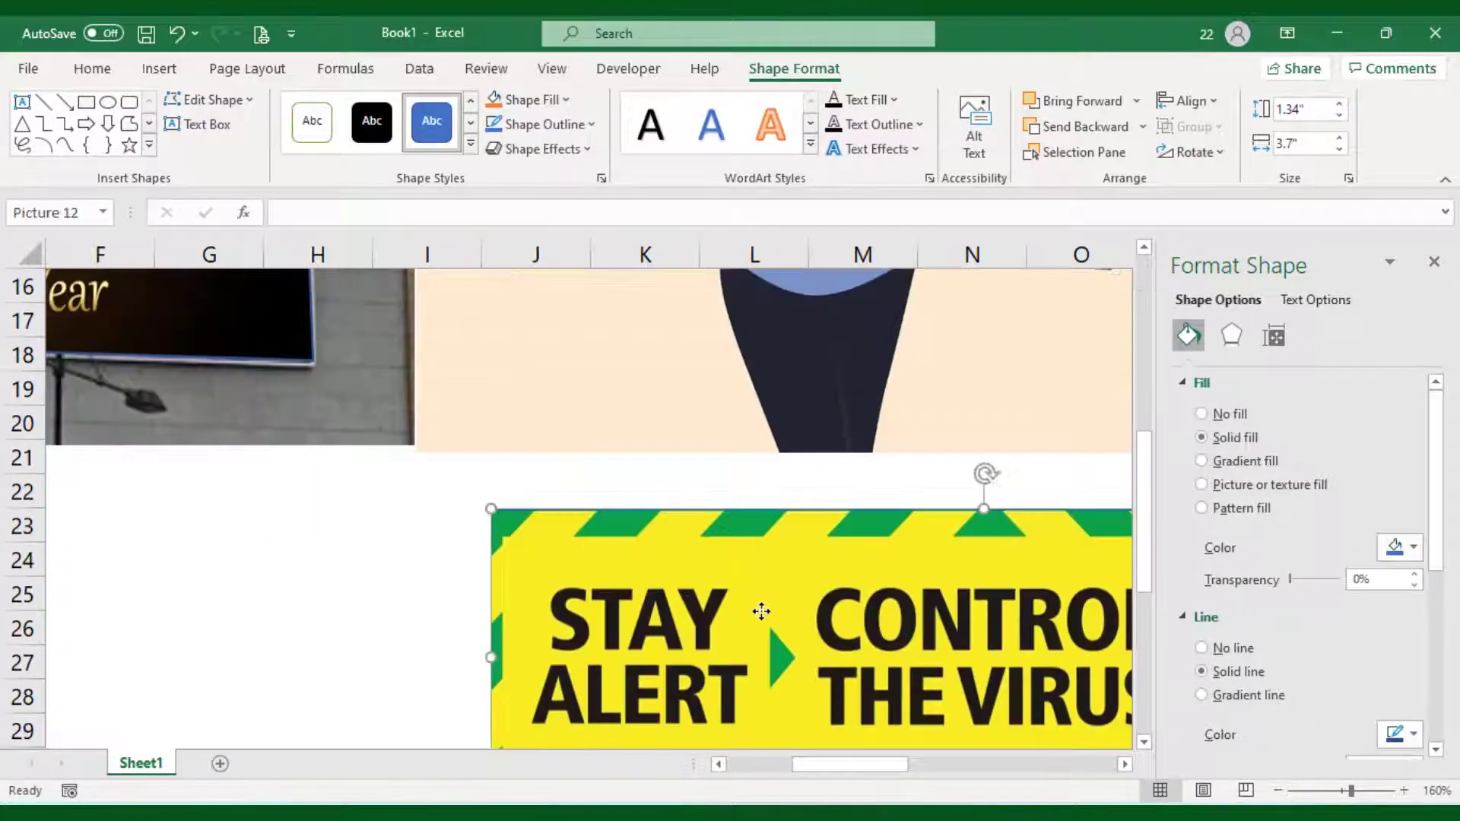
{"action": "key", "text": "ctrl+x"}
{"action": "scroll", "coordinate": [760, 611], "scroll_direction": "up", "scroll_amount": 5}
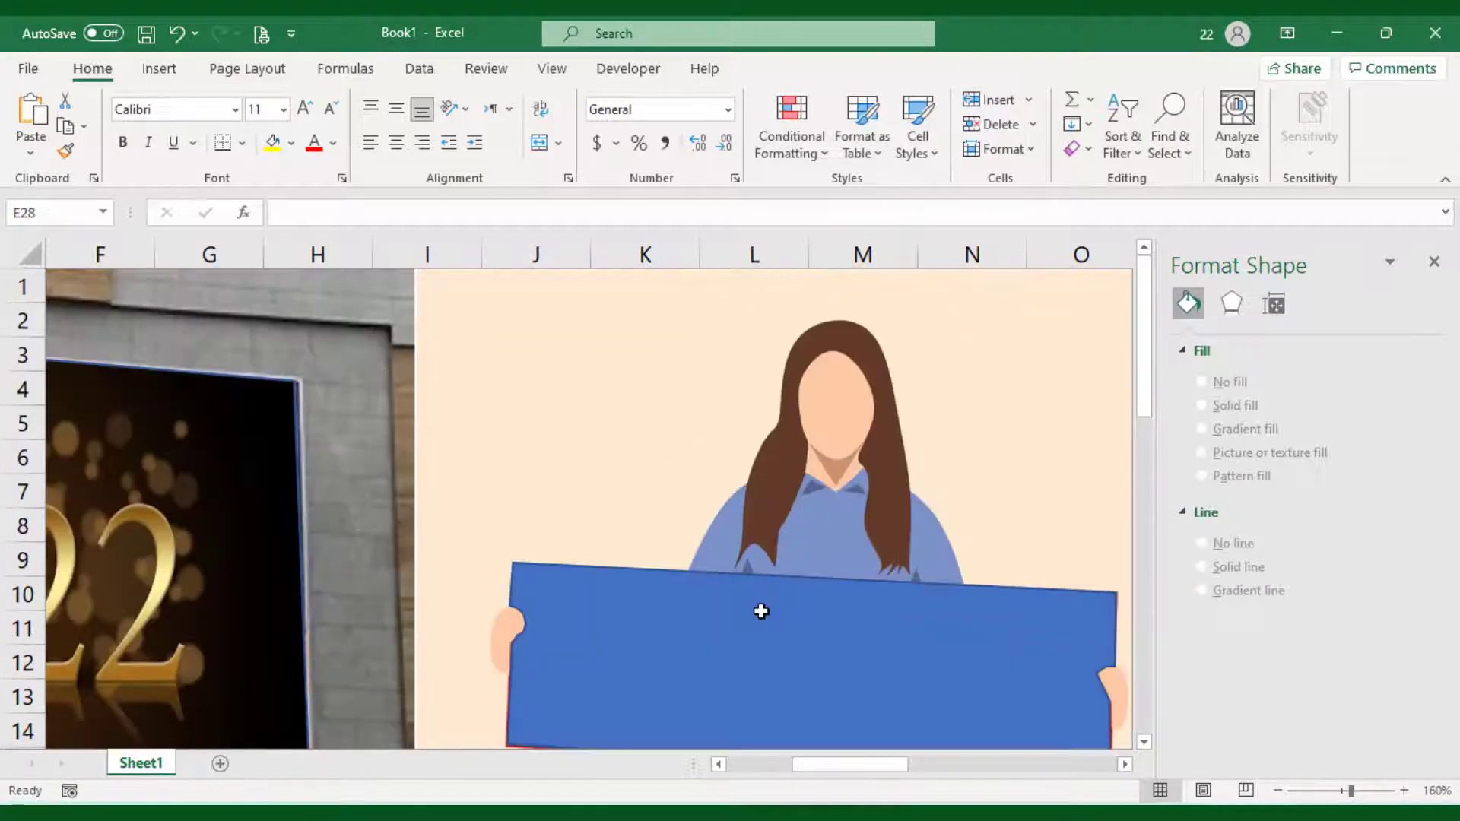
{"action": "left_click", "coordinate": [764, 612]}
{"action": "scroll", "coordinate": [763, 609], "scroll_direction": "down", "scroll_amount": 1}
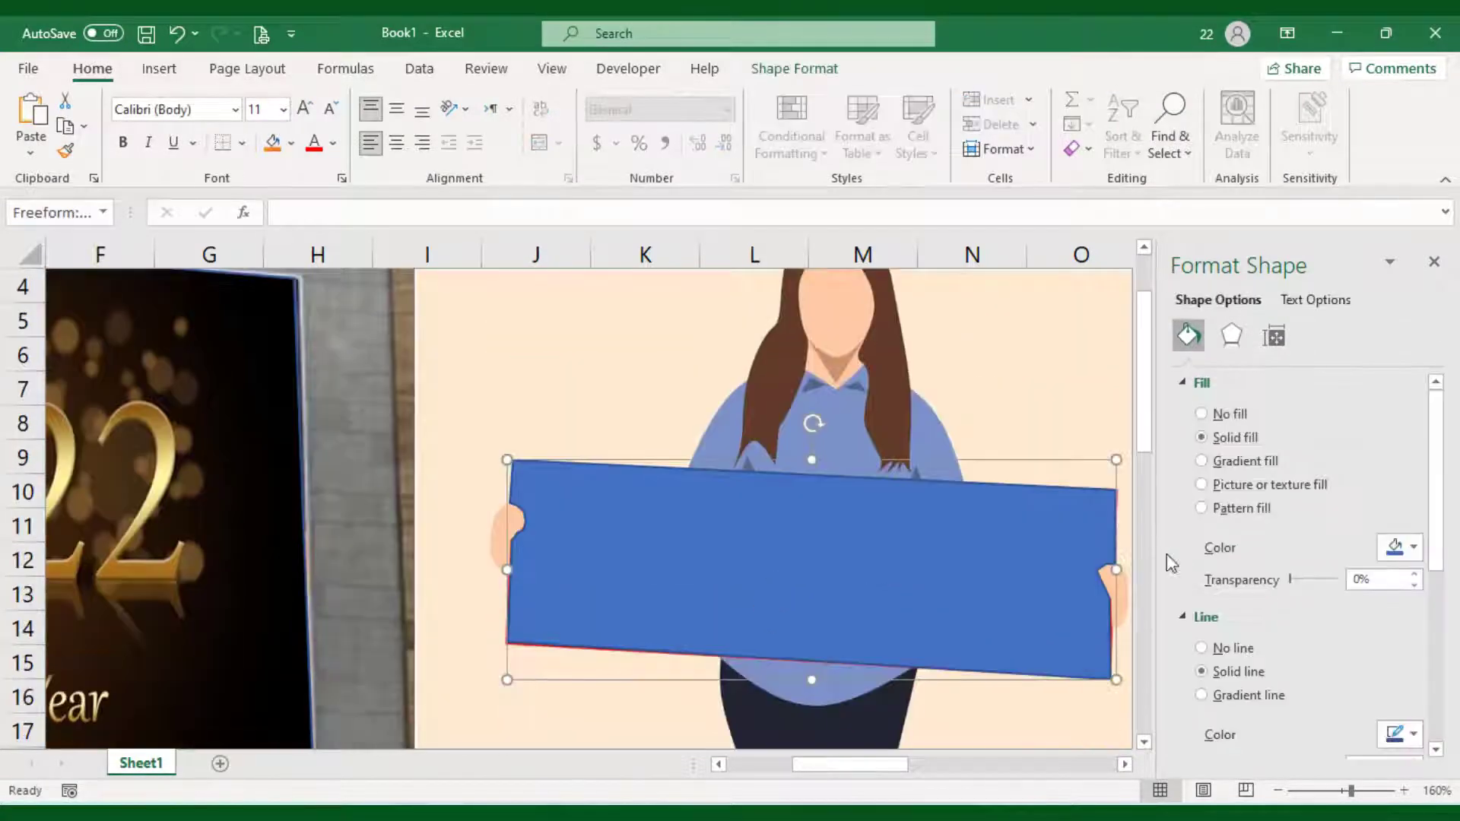
{"action": "left_click", "coordinate": [1260, 487]}
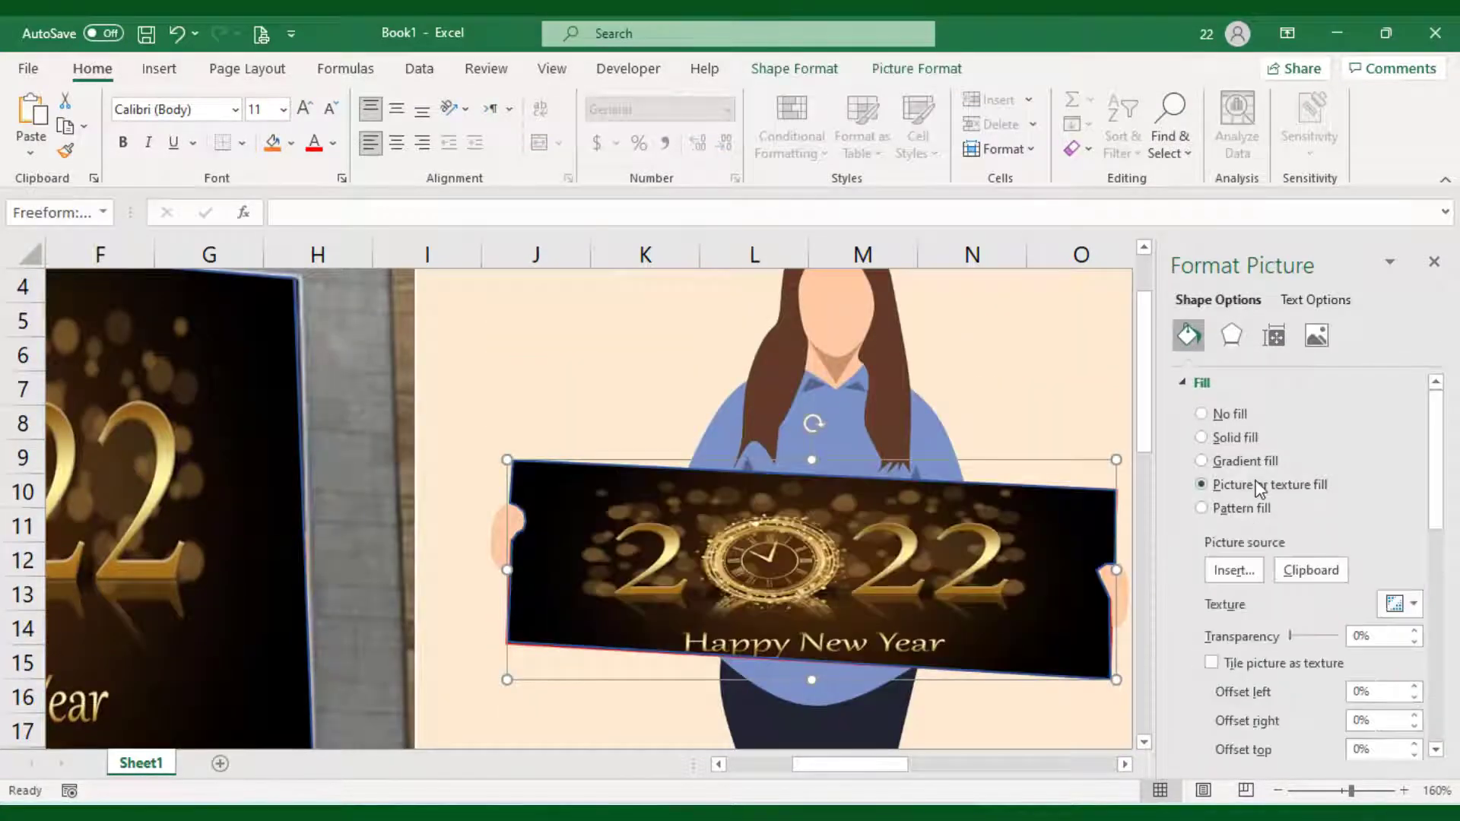
{"action": "left_click", "coordinate": [1297, 572]}
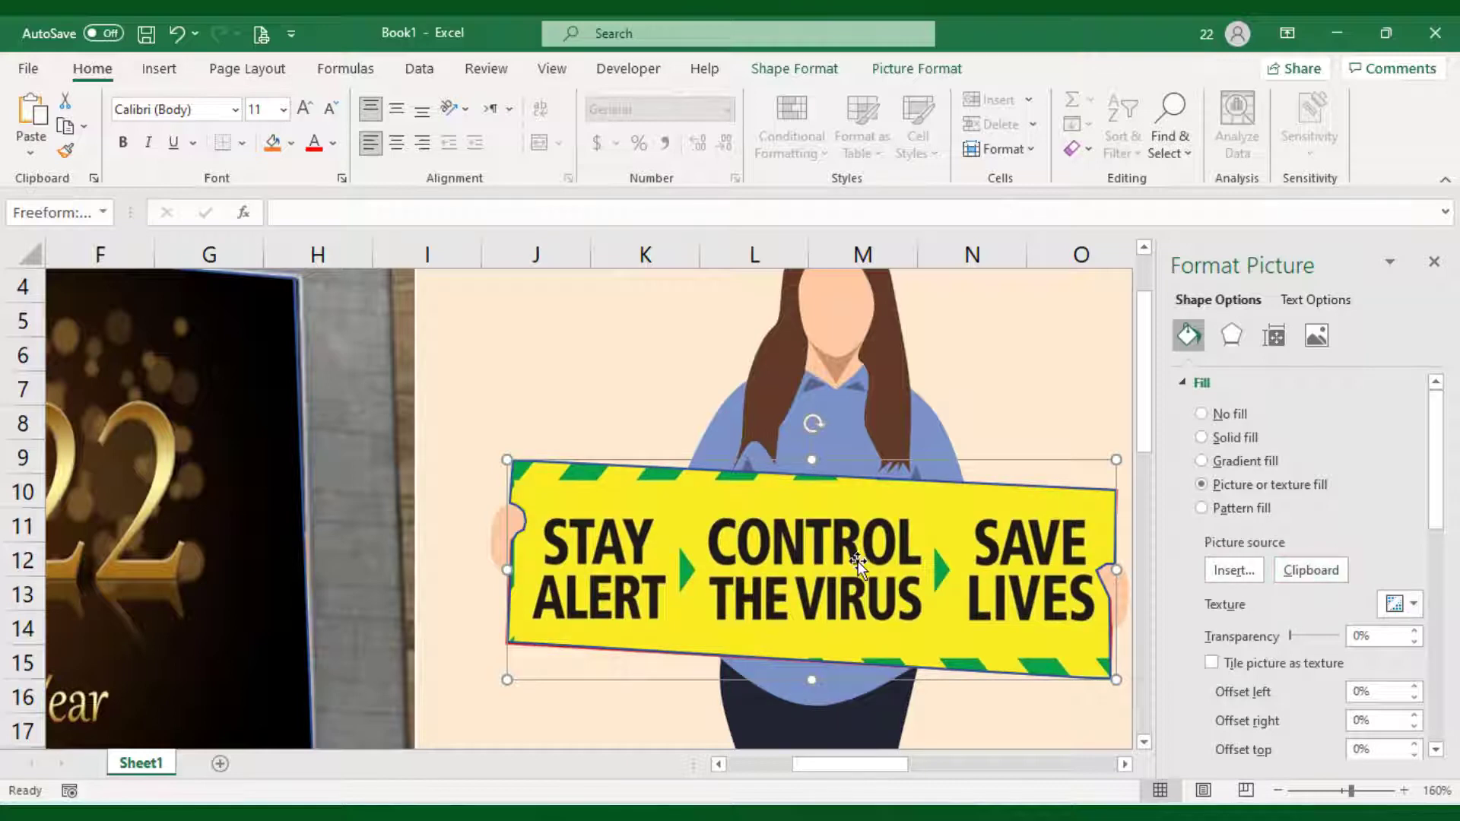
- Undo the fill, move and tilt the STAY ALERT picture to match the sign, and cut it again
{"action": "key", "text": "ctrl+z"}
{"action": "key", "text": "ctrl+z"}
{"action": "scroll", "coordinate": [854, 456], "scroll_direction": "up", "scroll_amount": 3}
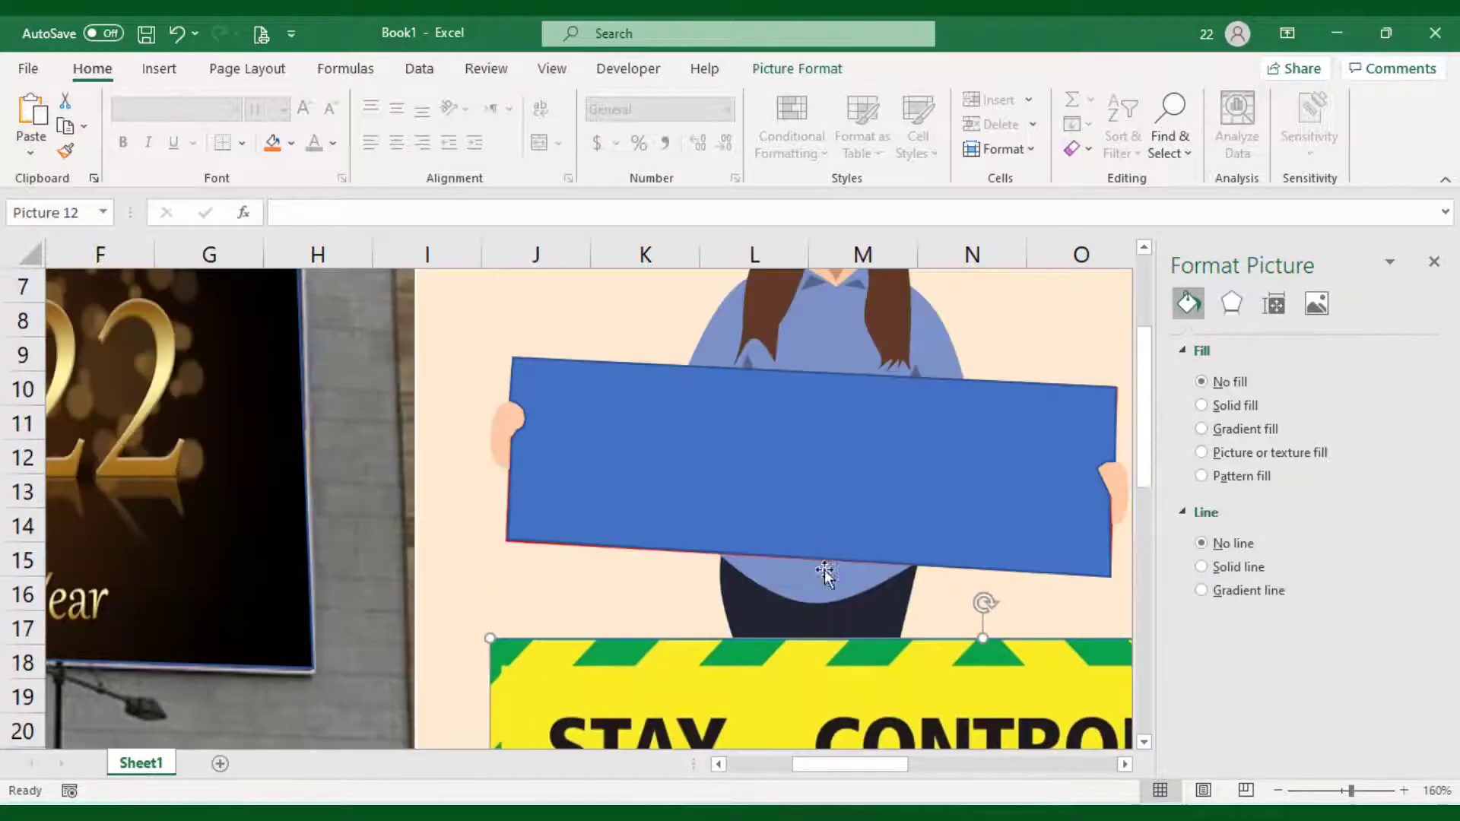
{"action": "left_click_drag", "start_coordinate": [798, 688], "coordinate": [794, 629]}
{"action": "left_click_drag", "start_coordinate": [981, 548], "coordinate": [990, 549]}
{"action": "key", "text": "ctrl+x"}
- Refill the sign's freeform with the repositioned STAY ALERT picture
{"action": "left_click", "coordinate": [944, 475]}
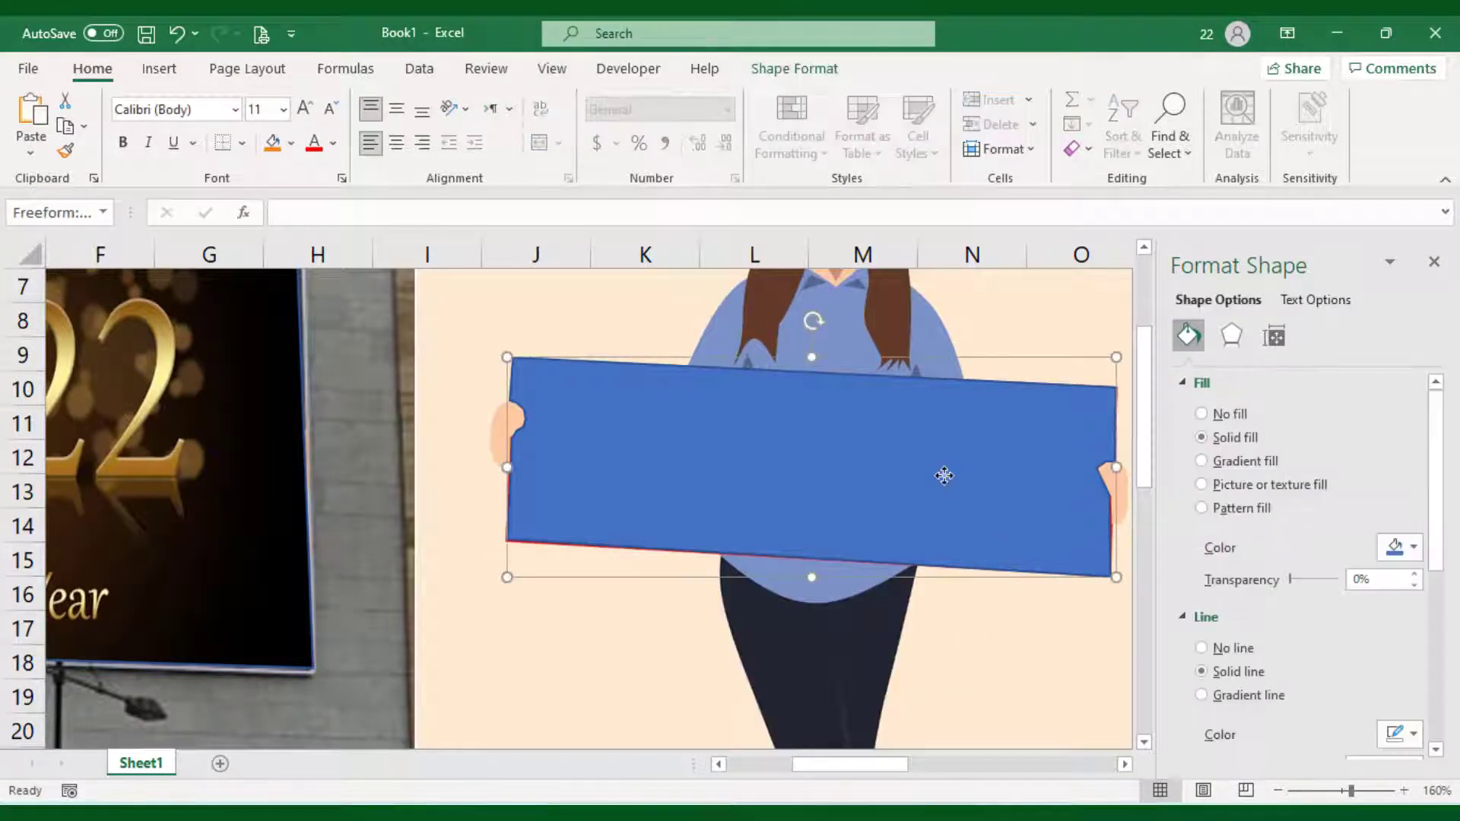
{"action": "left_click", "coordinate": [1224, 485]}
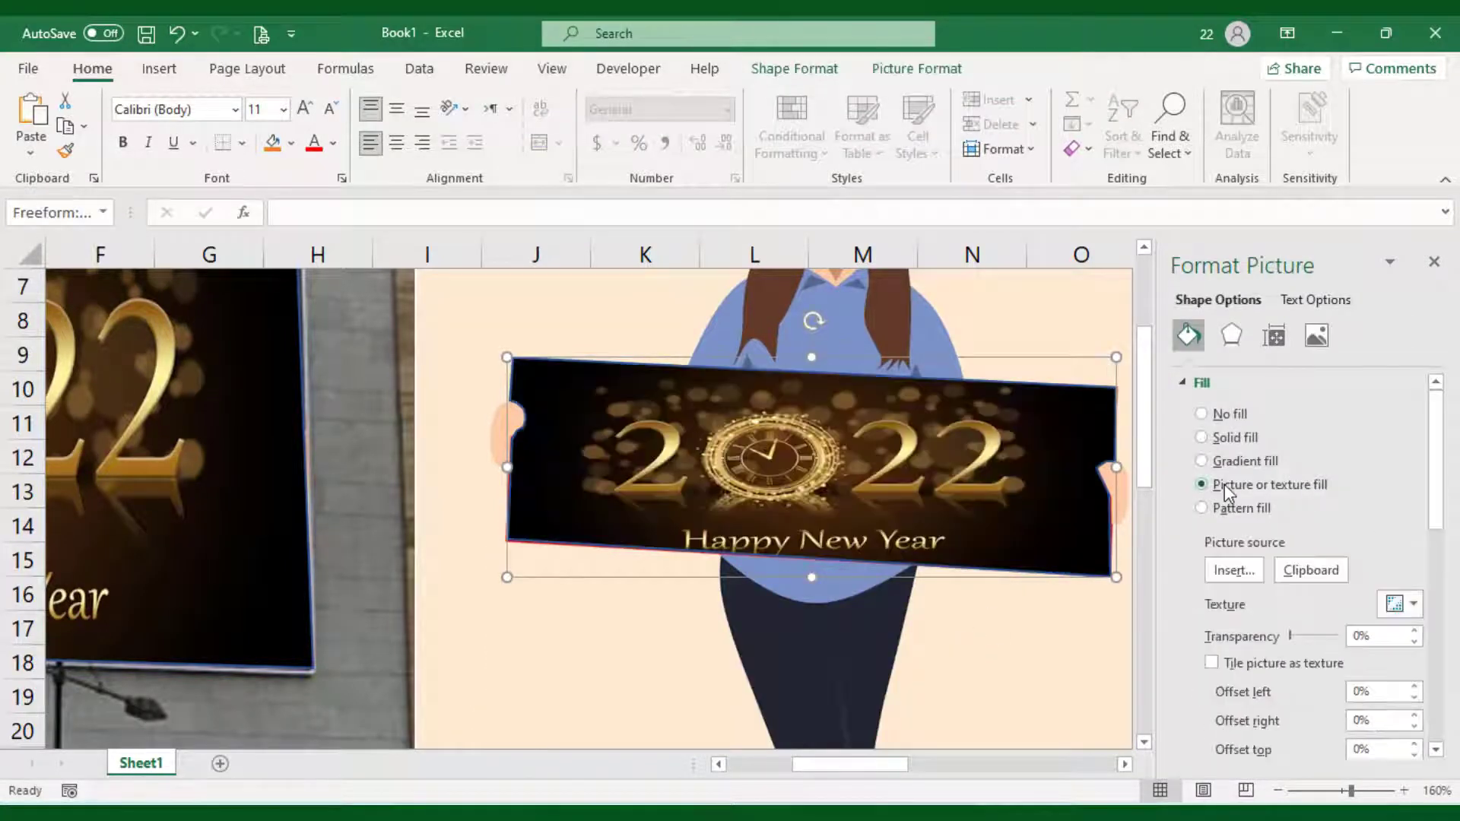
{"action": "left_click", "coordinate": [1310, 572]}
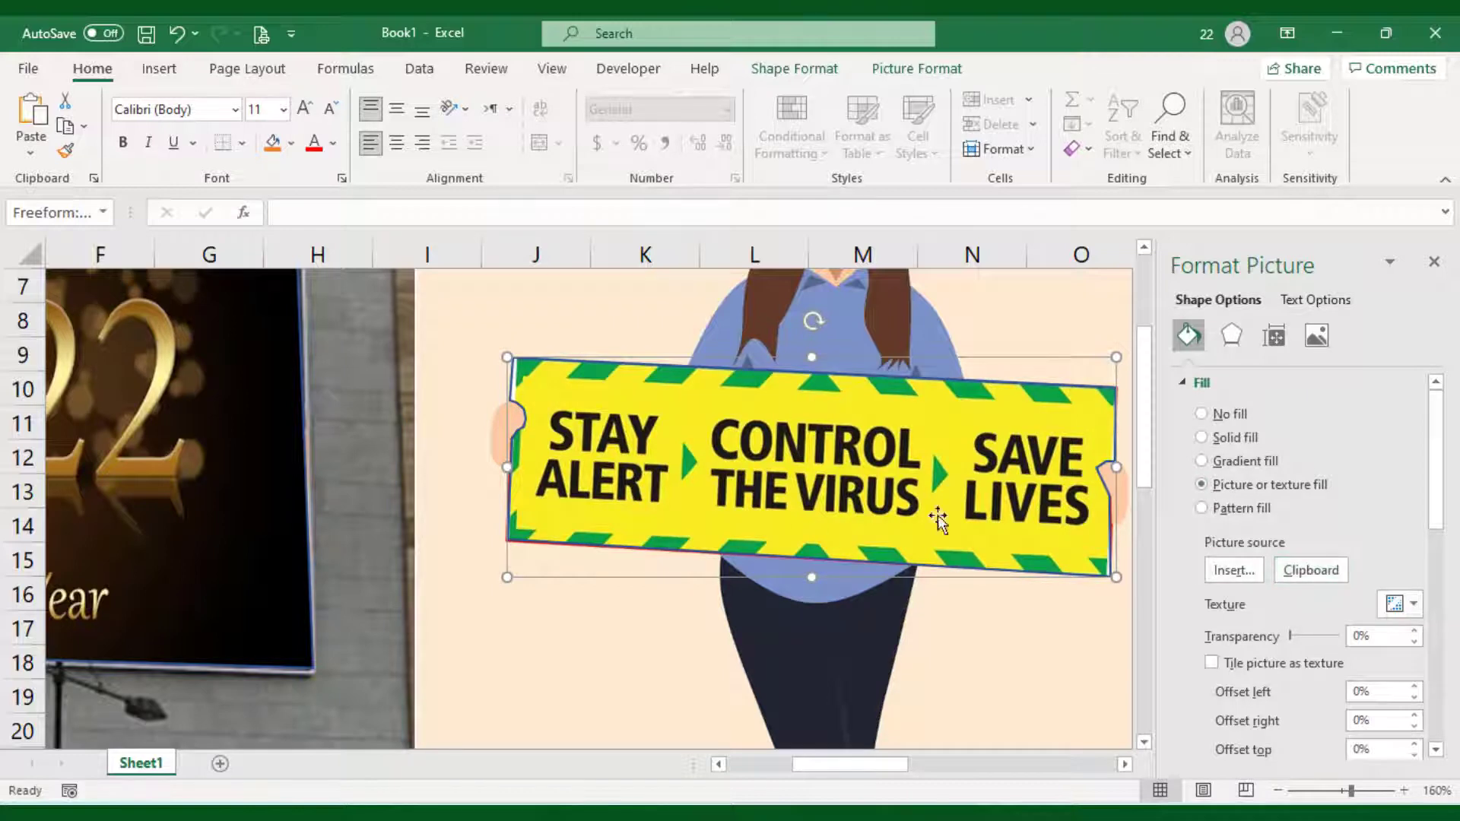
{"action": "left_click", "coordinate": [932, 641]}
{"action": "left_click_drag", "start_coordinate": [866, 764], "coordinate": [1010, 768]}
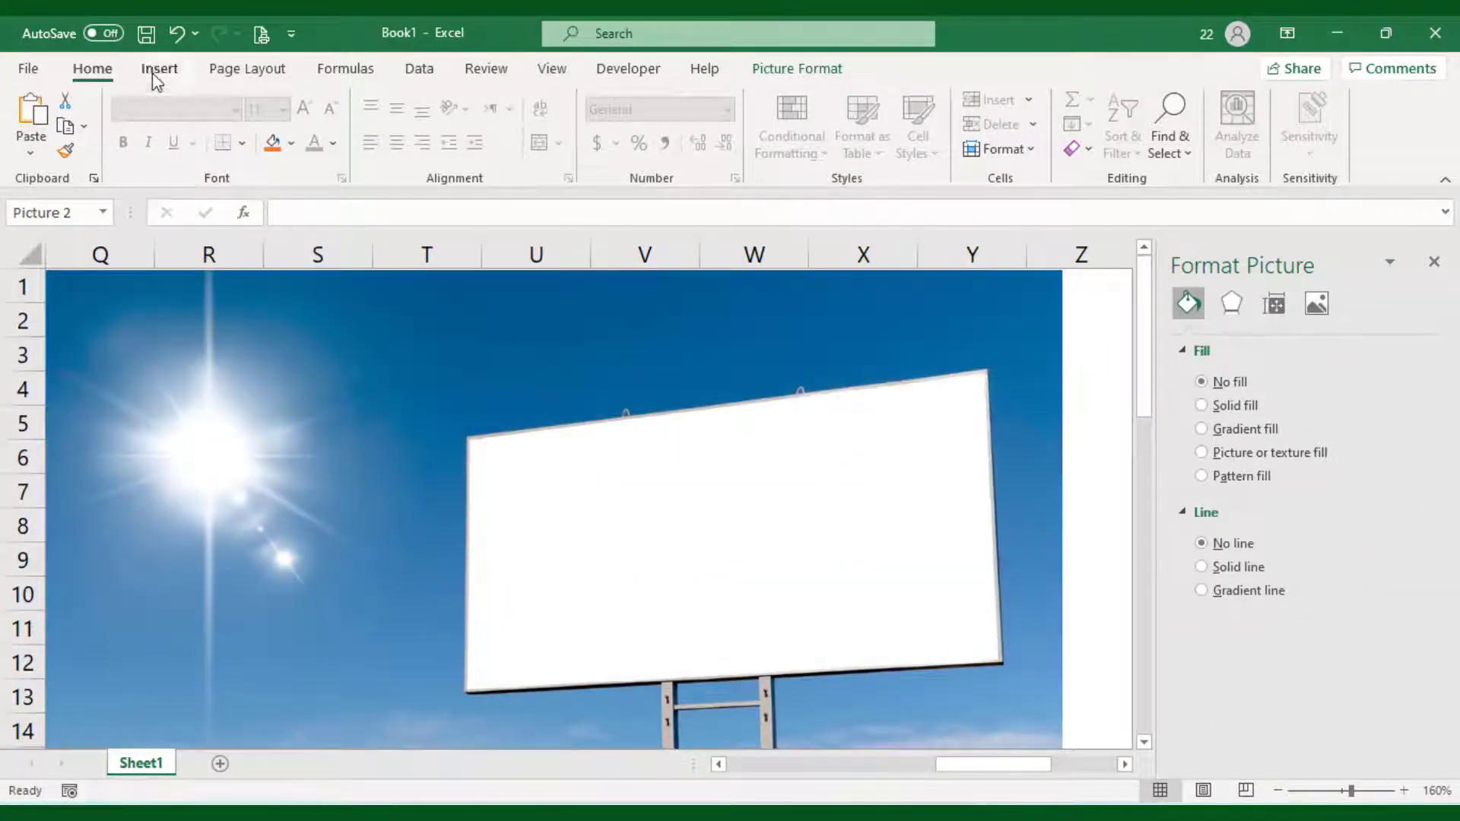
- Draw a freeform through the roadside billboard's four corners, closing at the top-left
{"action": "left_click", "coordinate": [158, 70]}
{"action": "left_click", "coordinate": [260, 136]}
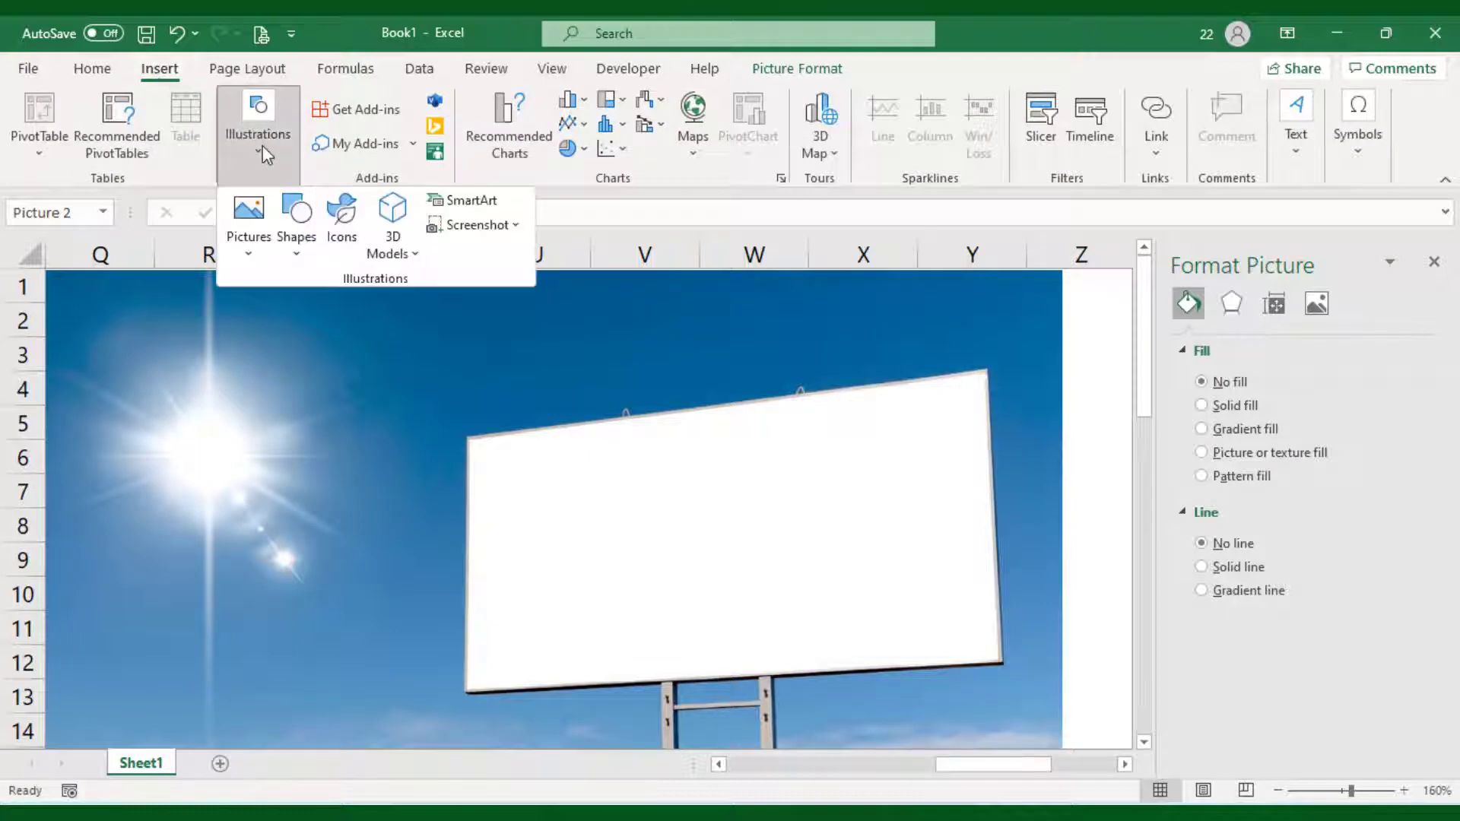
{"action": "left_click", "coordinate": [292, 228]}
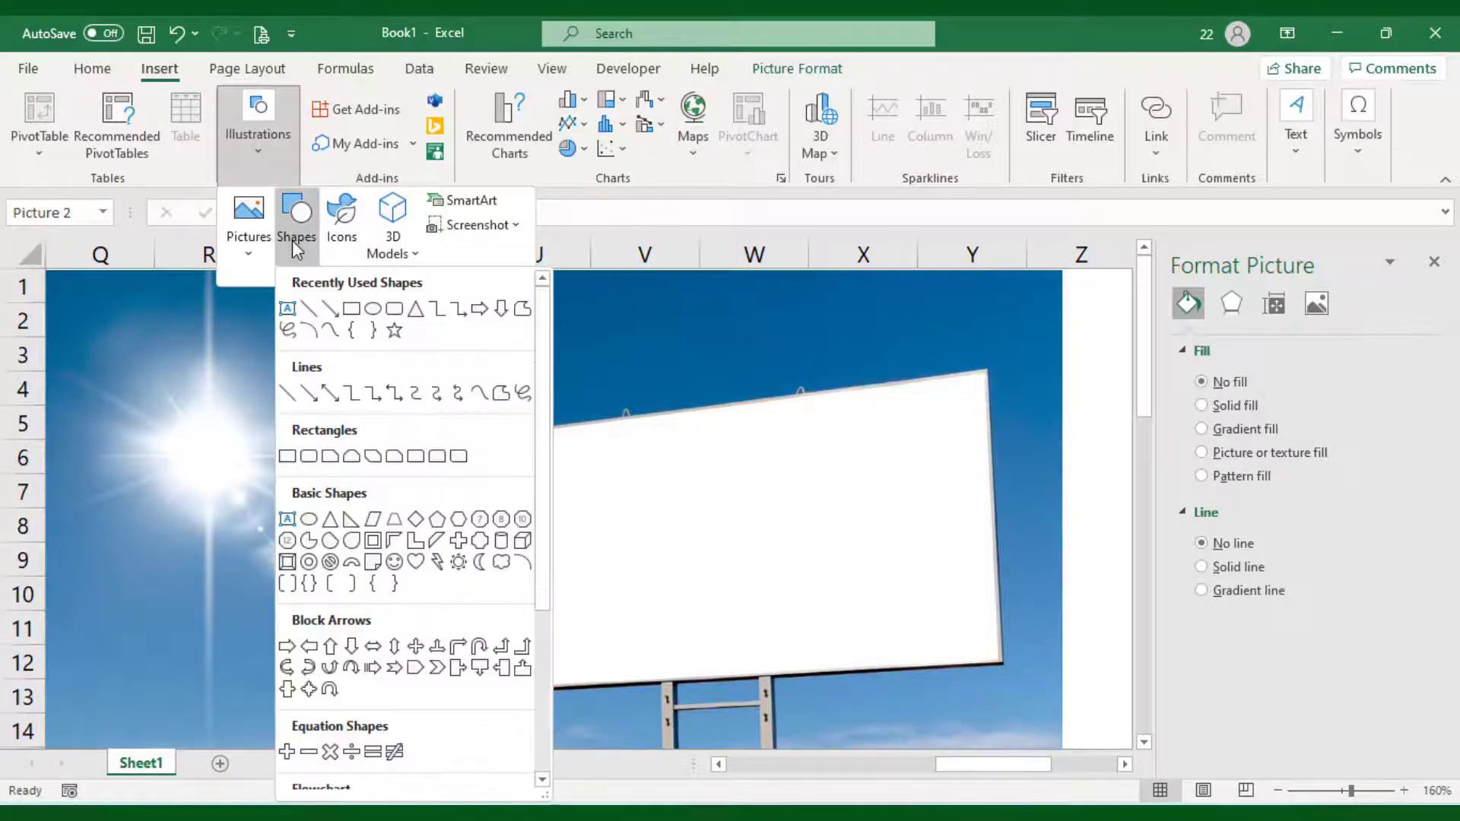
{"action": "left_click", "coordinate": [522, 310]}
{"action": "left_click", "coordinate": [473, 442]}
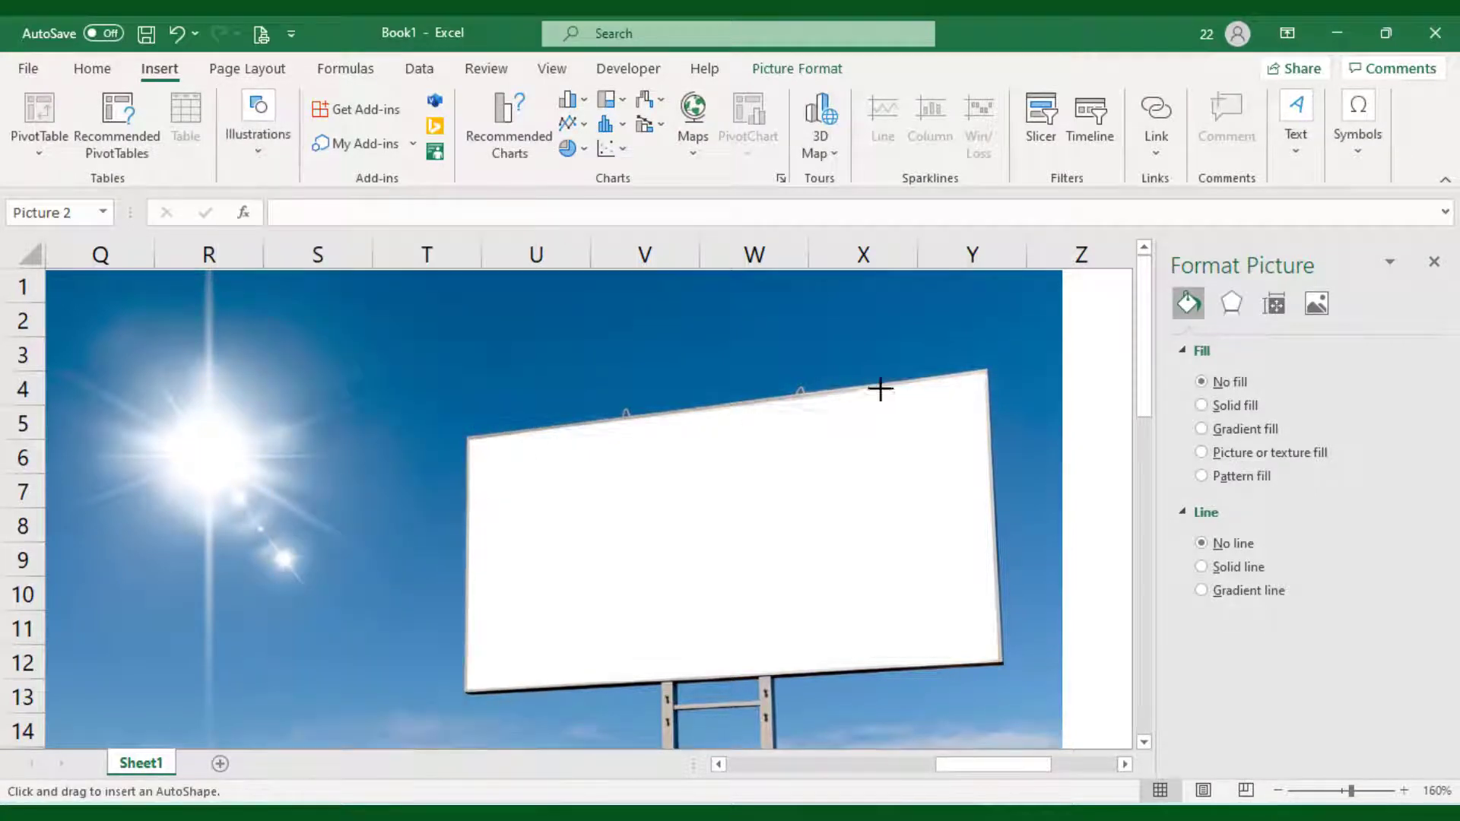
{"action": "left_click", "coordinate": [988, 371]}
{"action": "left_click", "coordinate": [999, 660]}
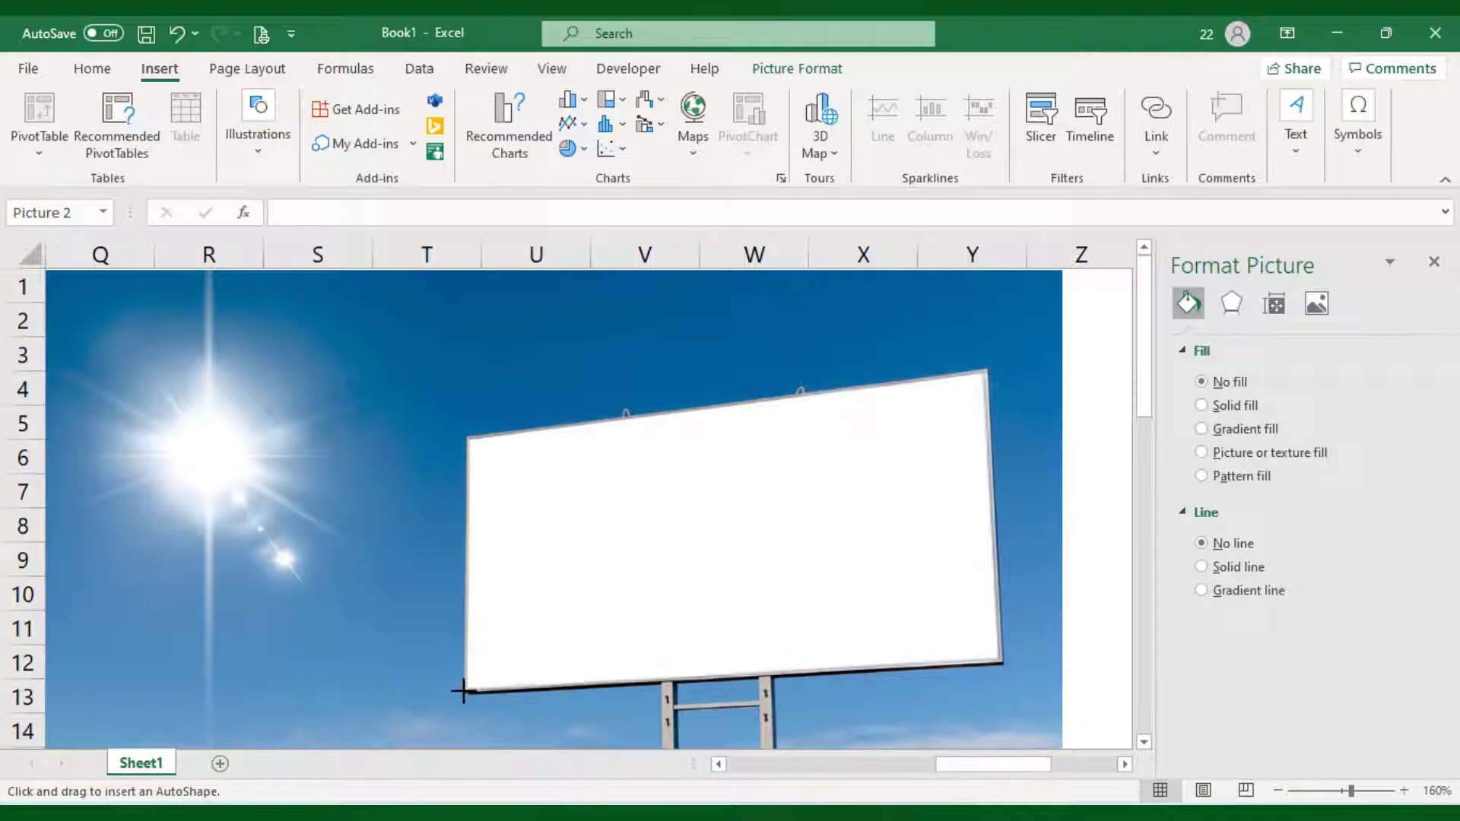
{"action": "left_click", "coordinate": [466, 691]}
{"action": "left_click", "coordinate": [470, 440]}
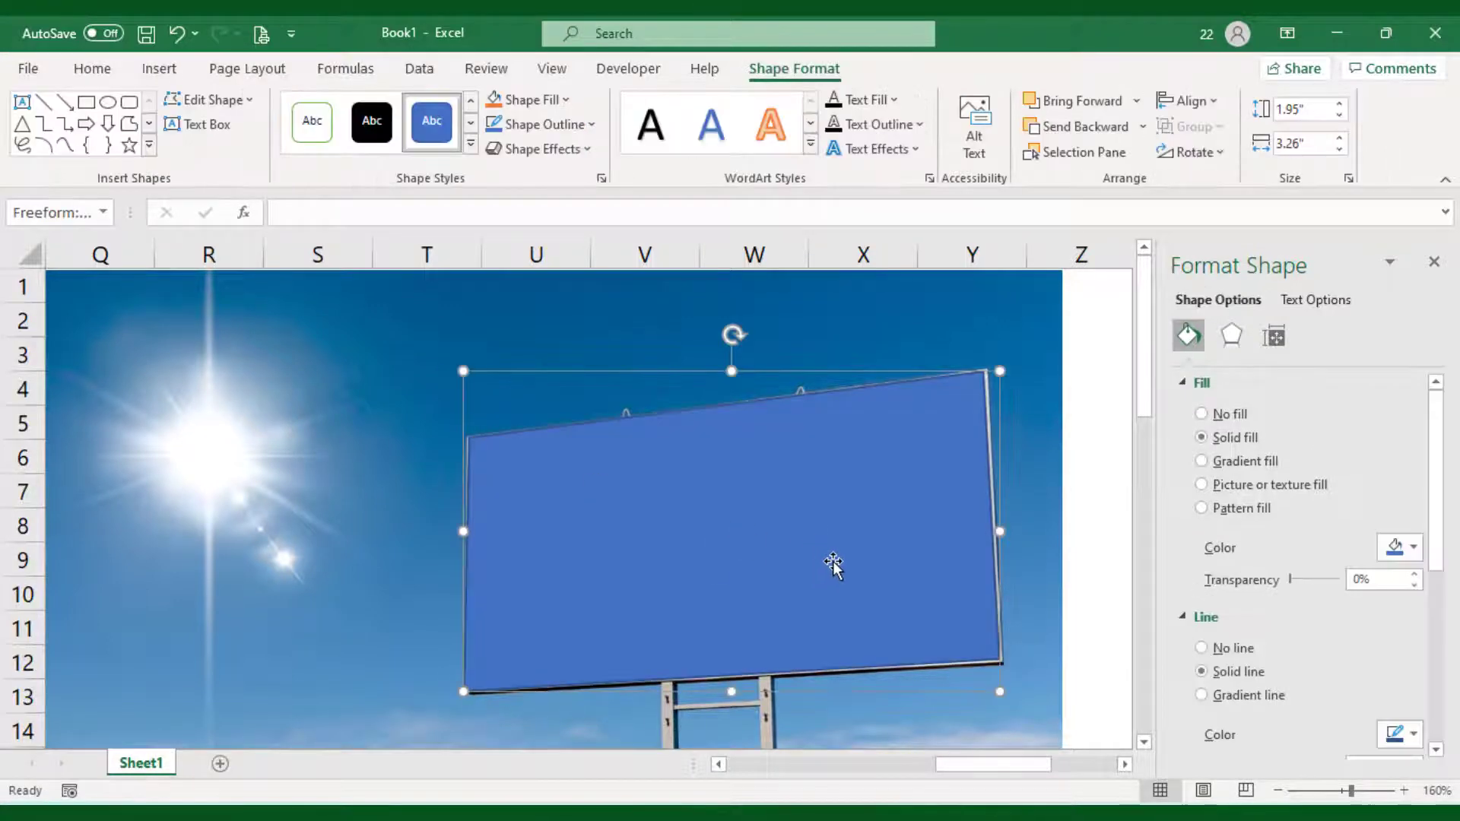
- Cut the lemon-water photo and use it as the billboard shape's picture fill
{"action": "scroll", "coordinate": [838, 559], "scroll_direction": "down", "scroll_amount": 7}
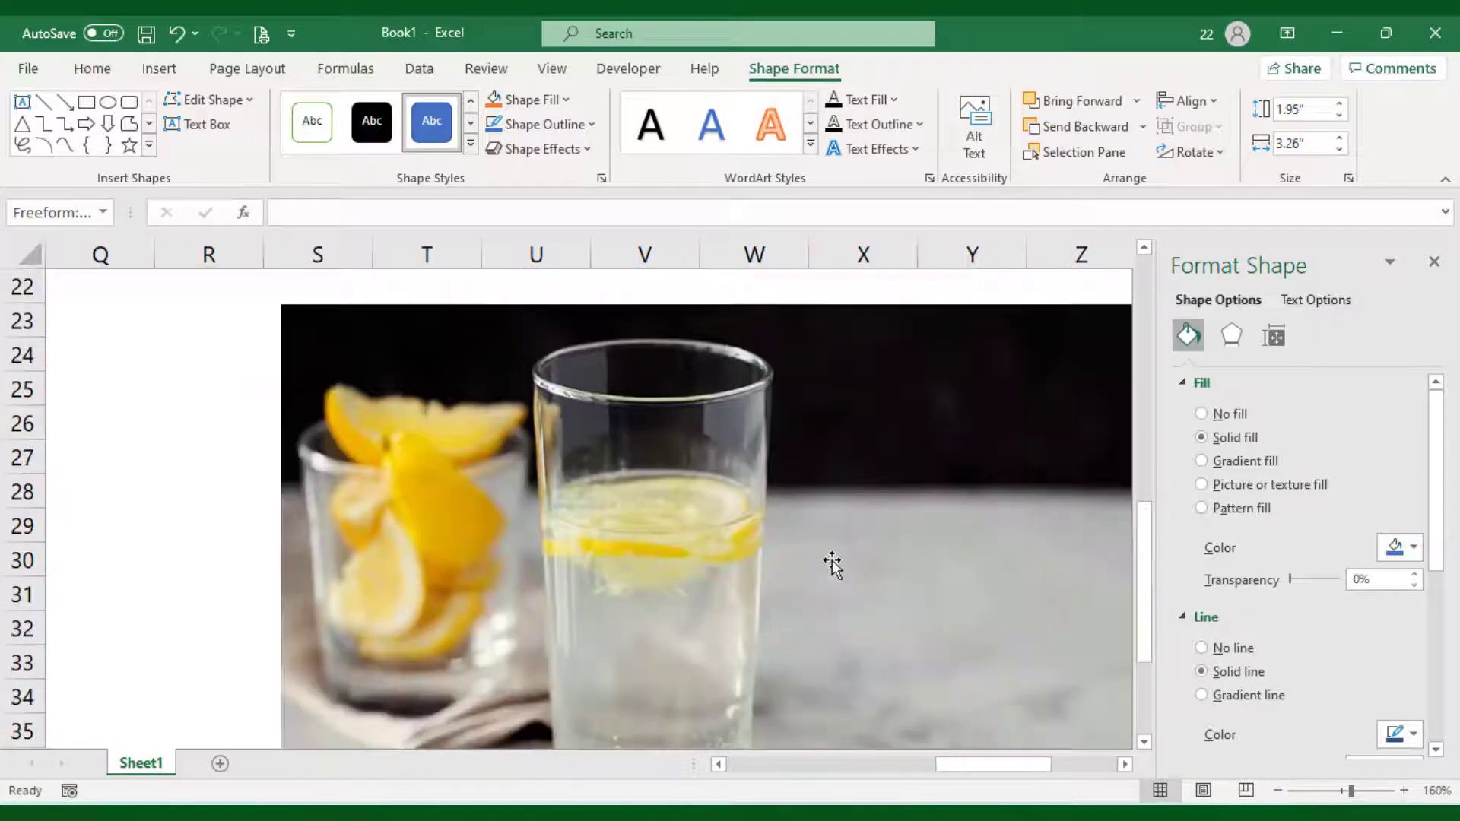
{"action": "left_click", "coordinate": [833, 560]}
{"action": "key", "text": "ctrl+x"}
{"action": "scroll", "coordinate": [829, 559], "scroll_direction": "up", "scroll_amount": 7}
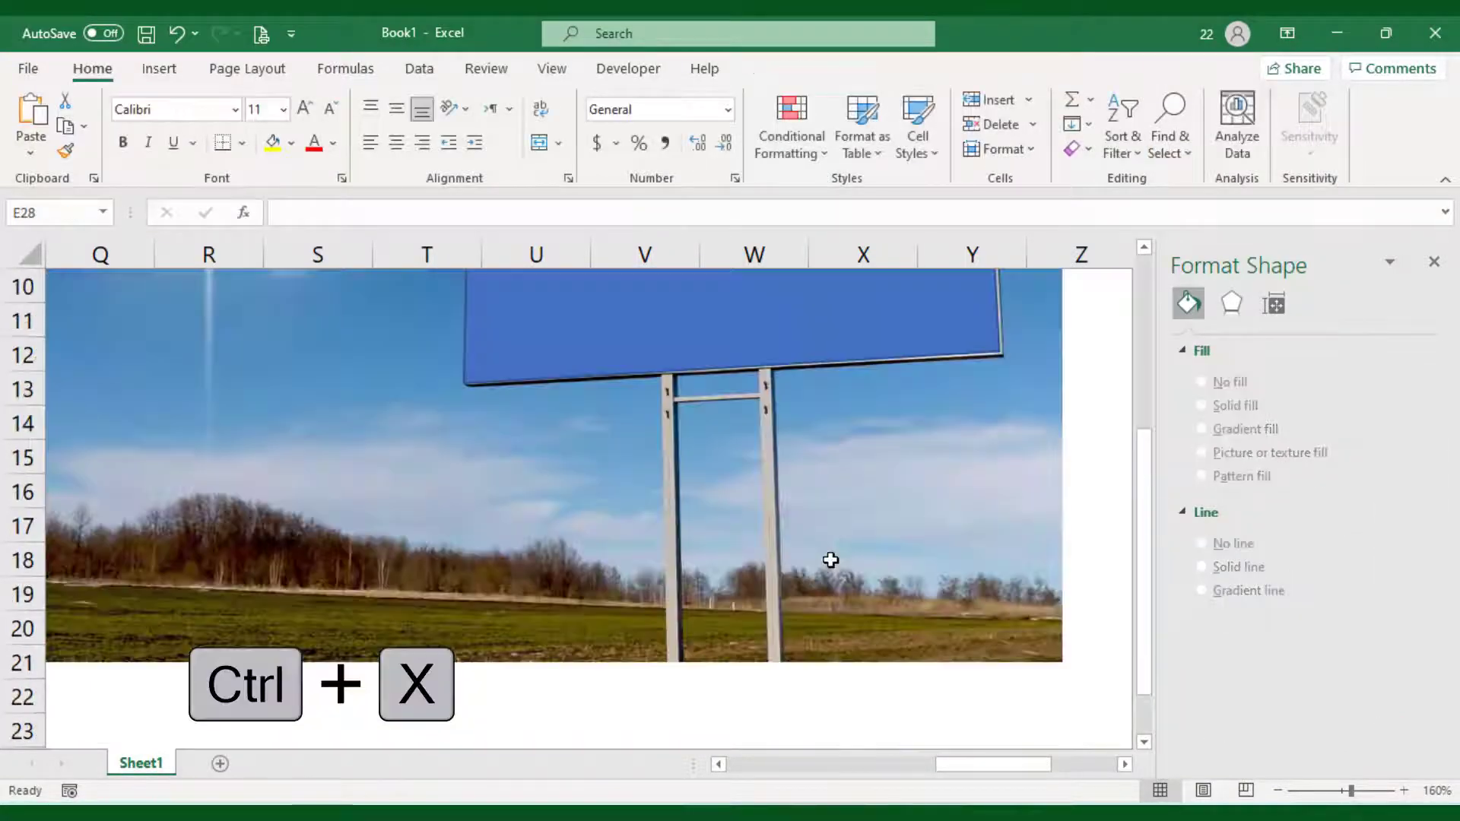
{"action": "left_click", "coordinate": [810, 540]}
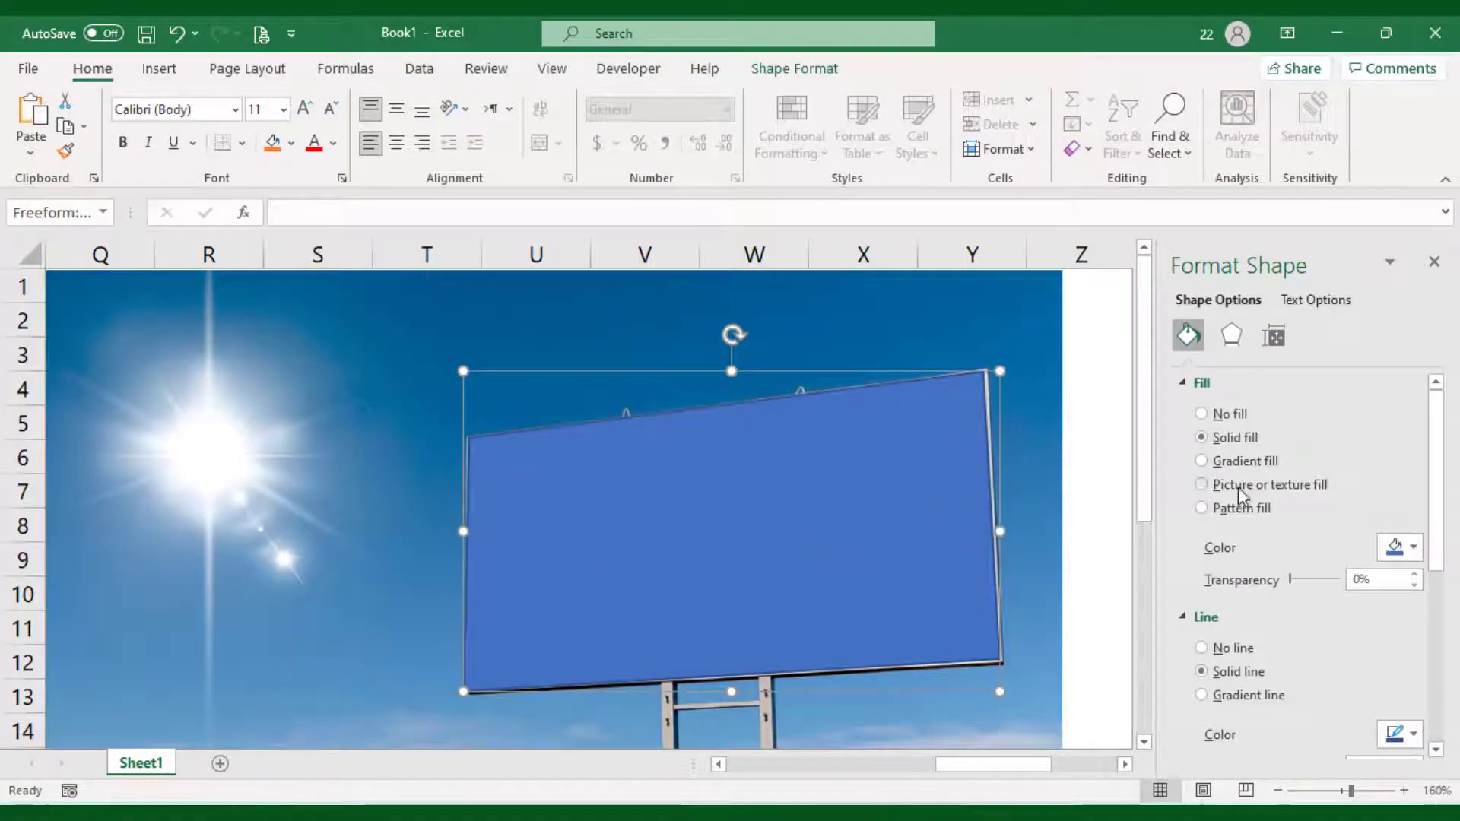
{"action": "left_click", "coordinate": [1241, 486]}
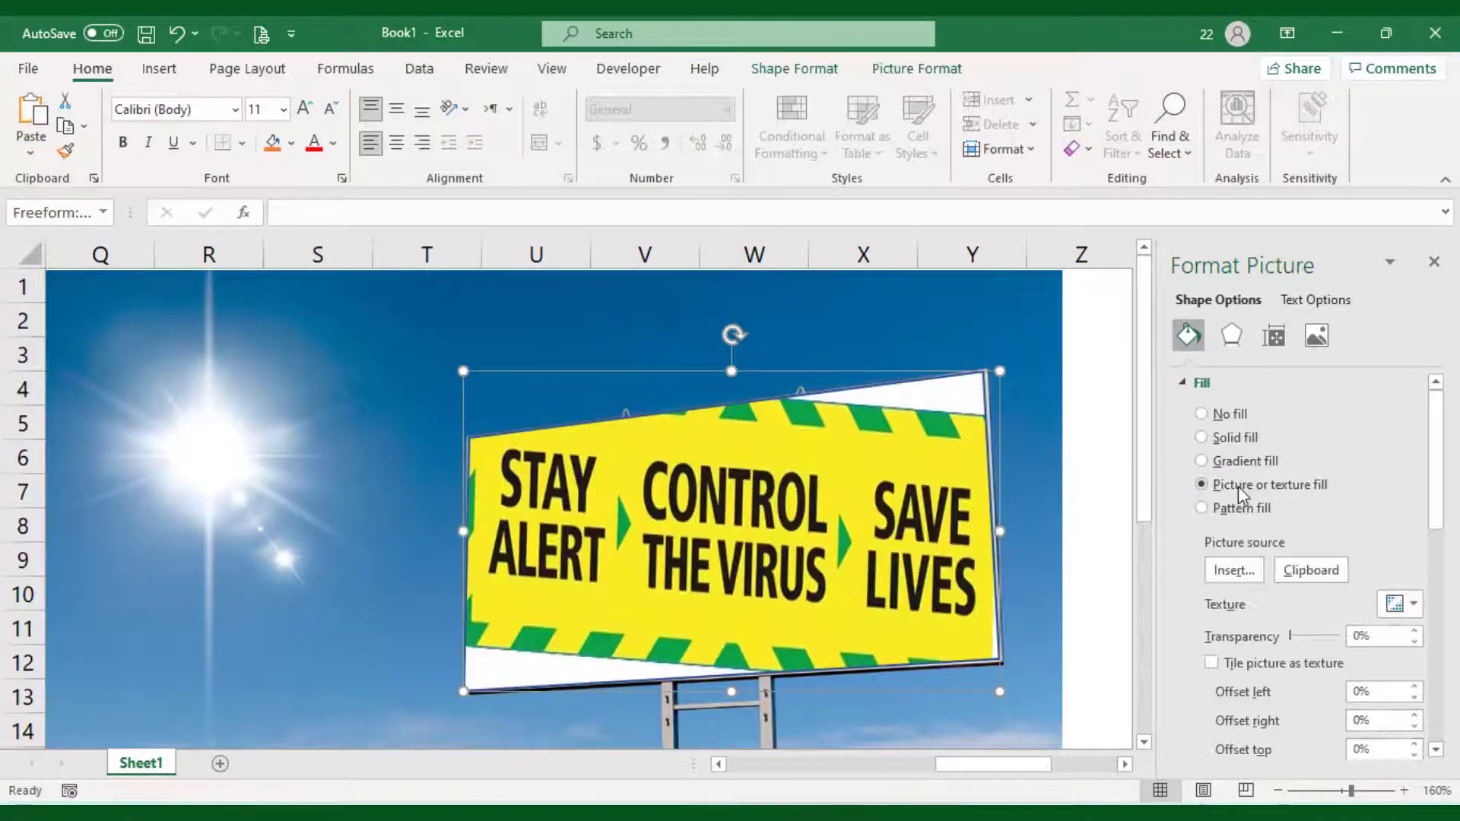
{"action": "left_click", "coordinate": [1303, 576]}
{"action": "left_click", "coordinate": [1081, 588]}
{"action": "scroll", "coordinate": [1080, 588], "scroll_direction": "down", "scroll_amount": 1, "text": "ctrl"}
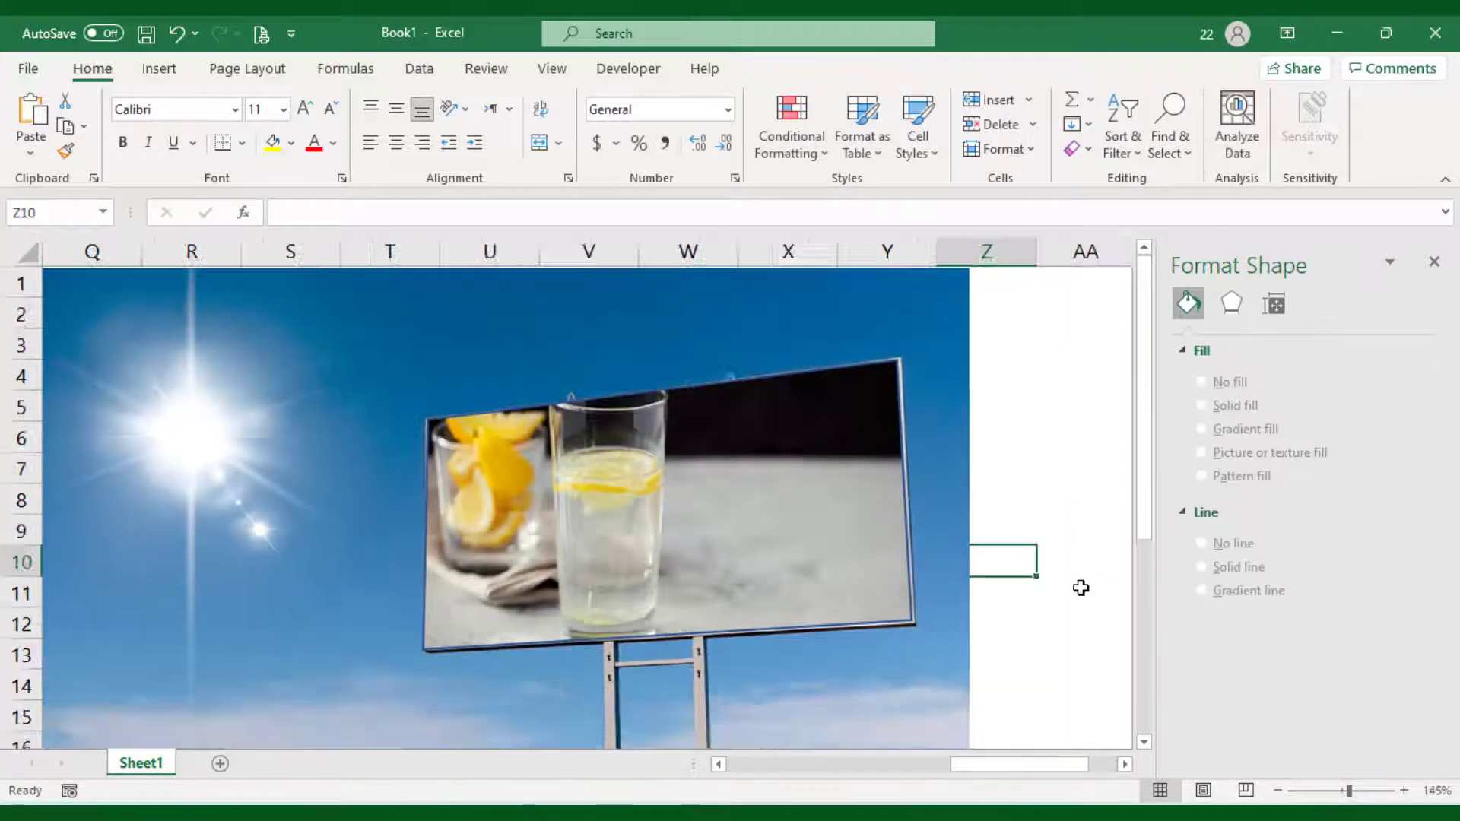
- Trace a 3.27" by 4.41" freeform over the building photo's blank board
{"action": "scroll", "coordinate": [730, 586], "scroll_direction": "down", "scroll_amount": 6, "text": "ctrl"}
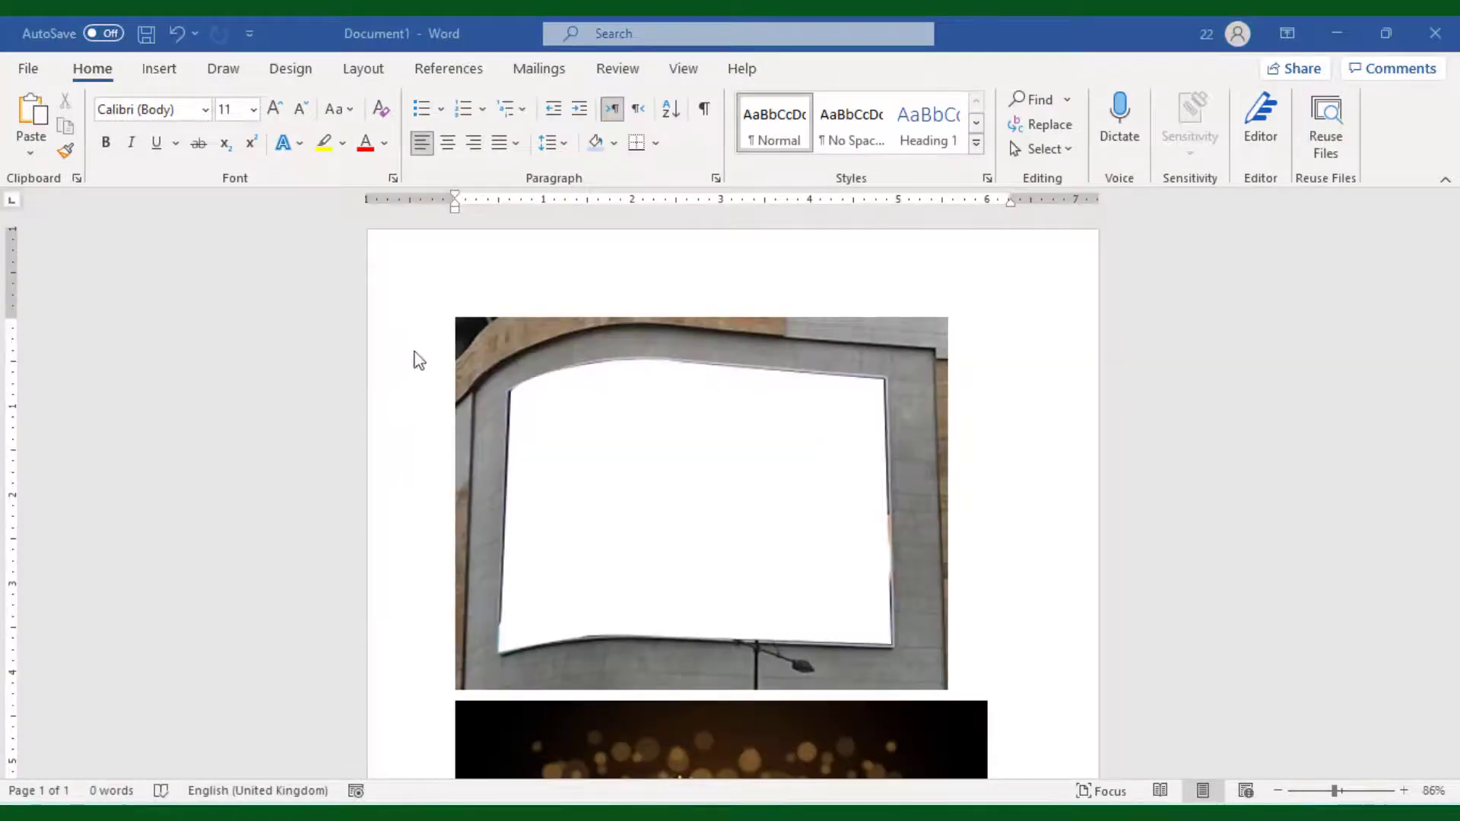
{"action": "left_click", "coordinate": [172, 70]}
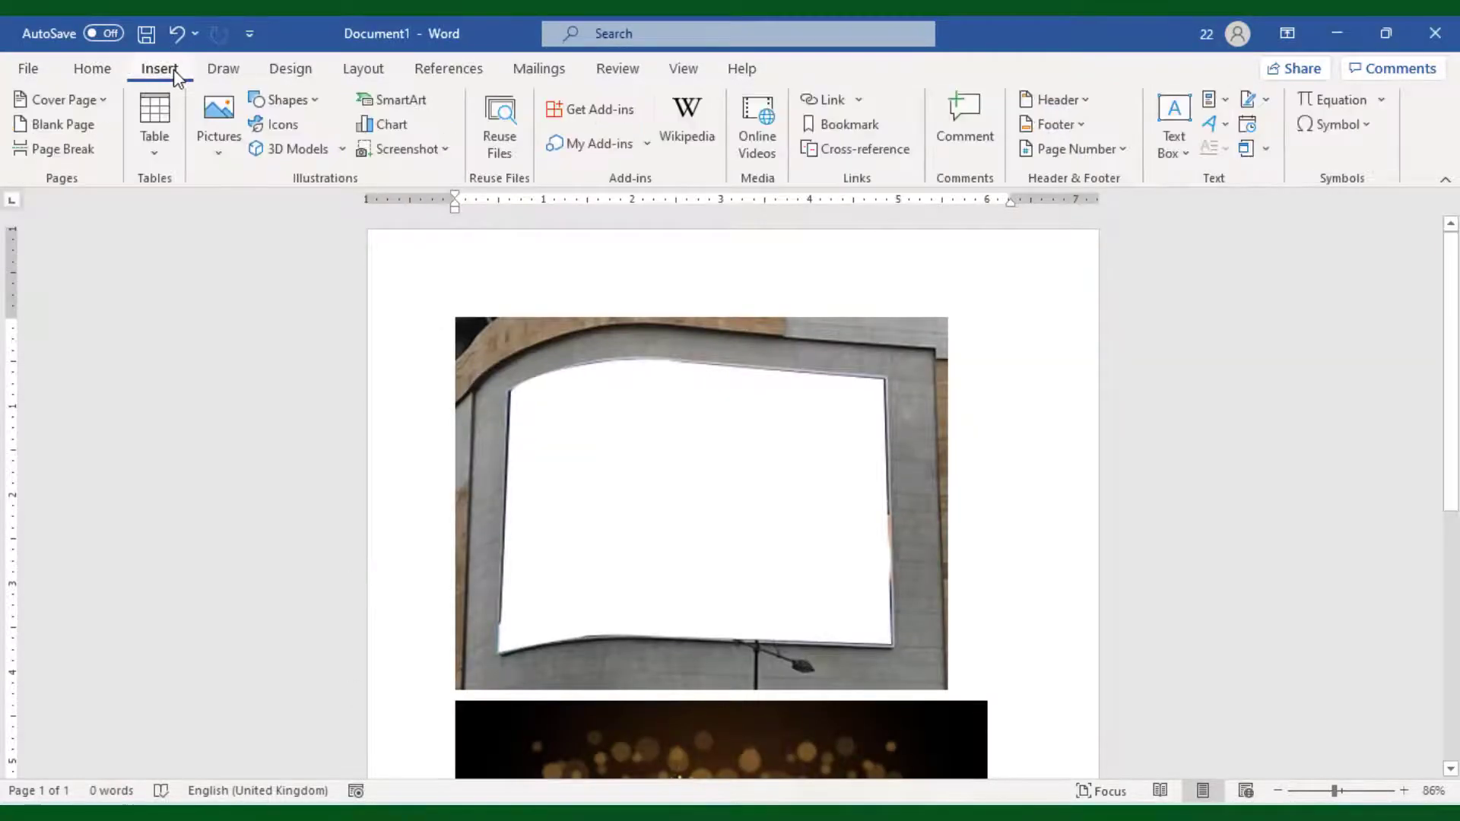
{"action": "left_click", "coordinate": [316, 99]}
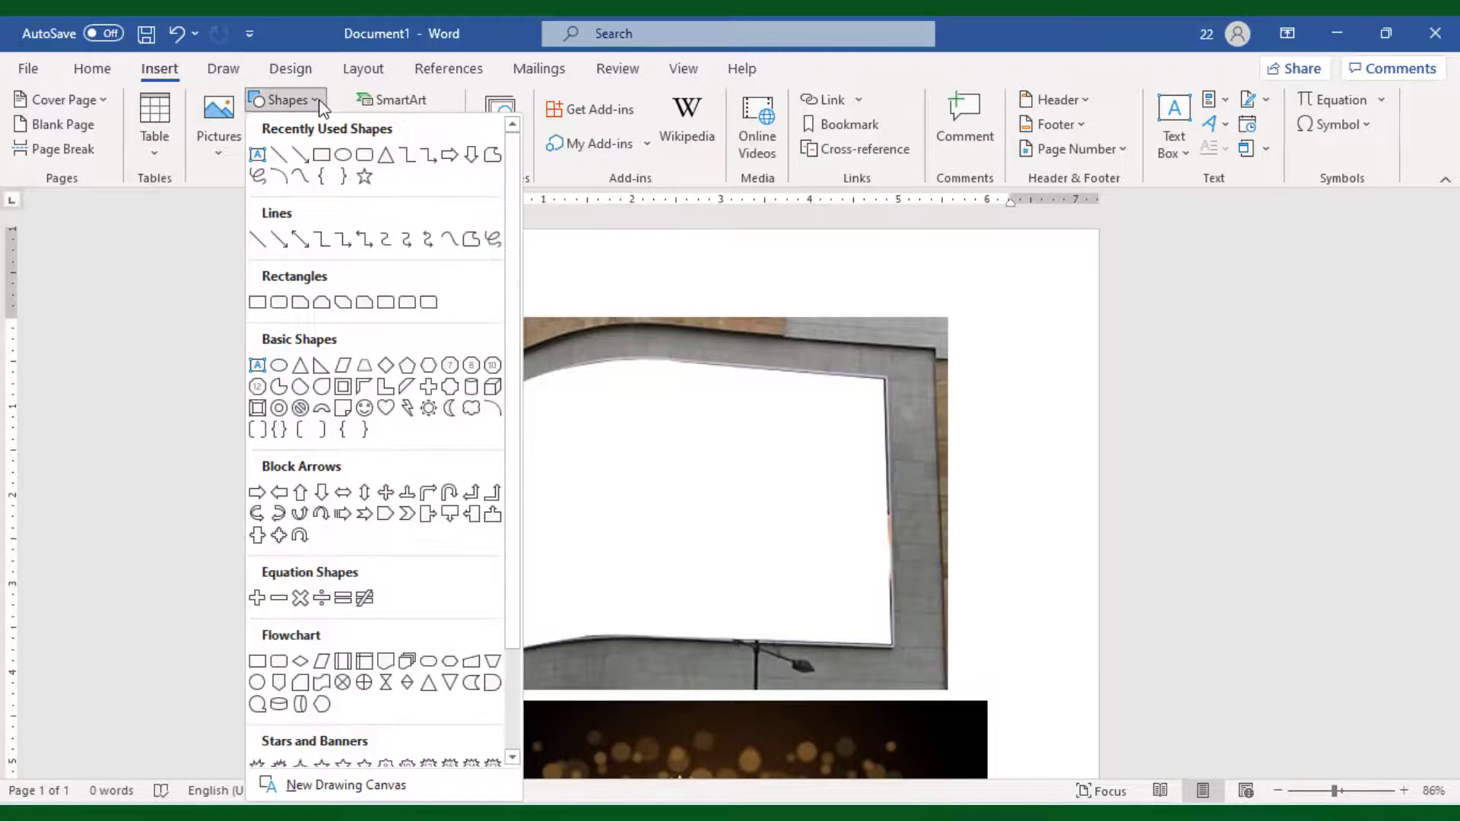
{"action": "left_click", "coordinate": [495, 156]}
{"action": "scroll", "coordinate": [573, 491], "scroll_direction": "up", "scroll_amount": 5, "text": "ctrl"}
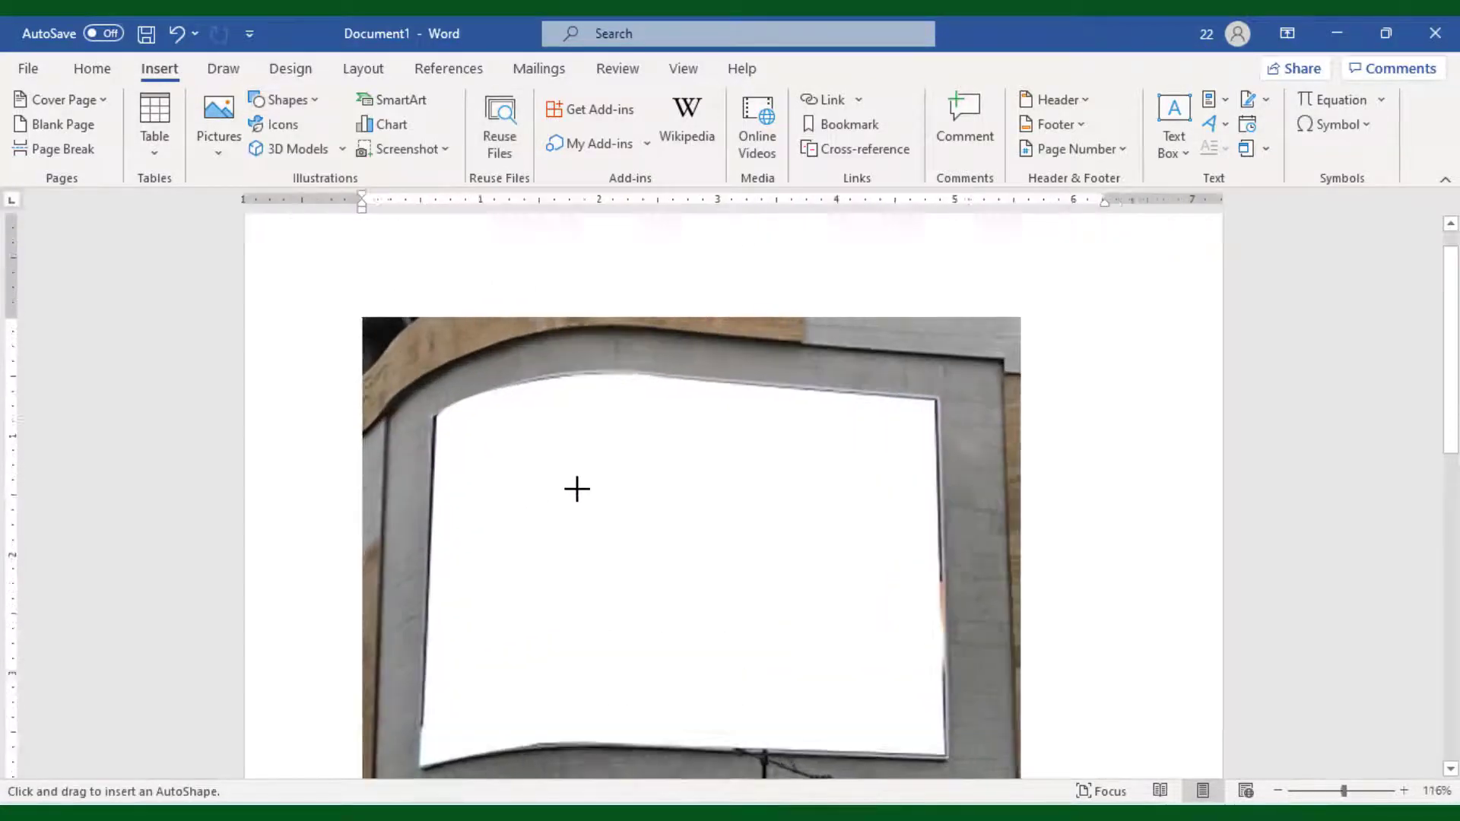
{"action": "scroll", "coordinate": [586, 505], "scroll_direction": "down", "scroll_amount": 2}
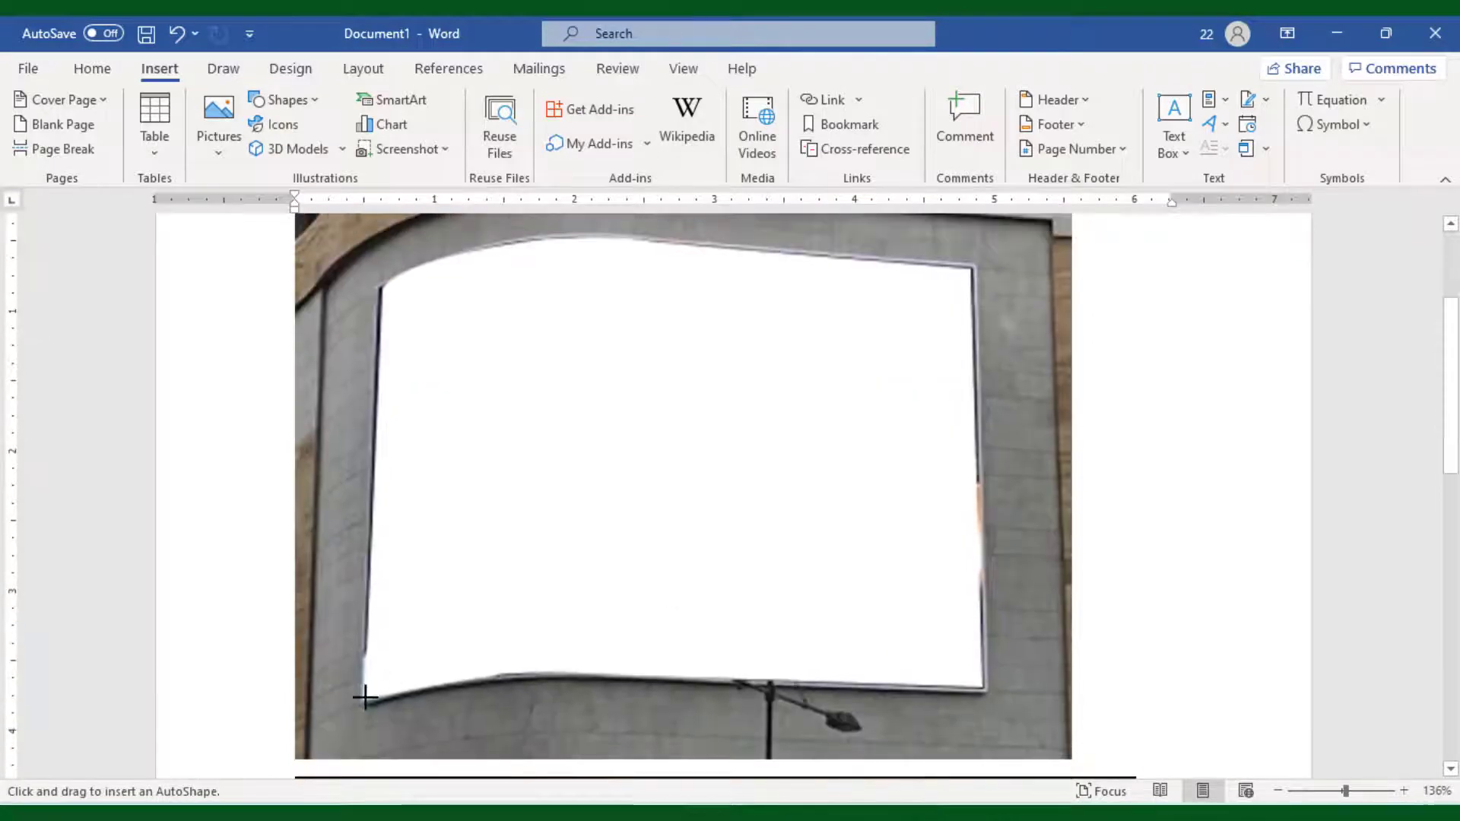
{"action": "left_click", "coordinate": [365, 696]}
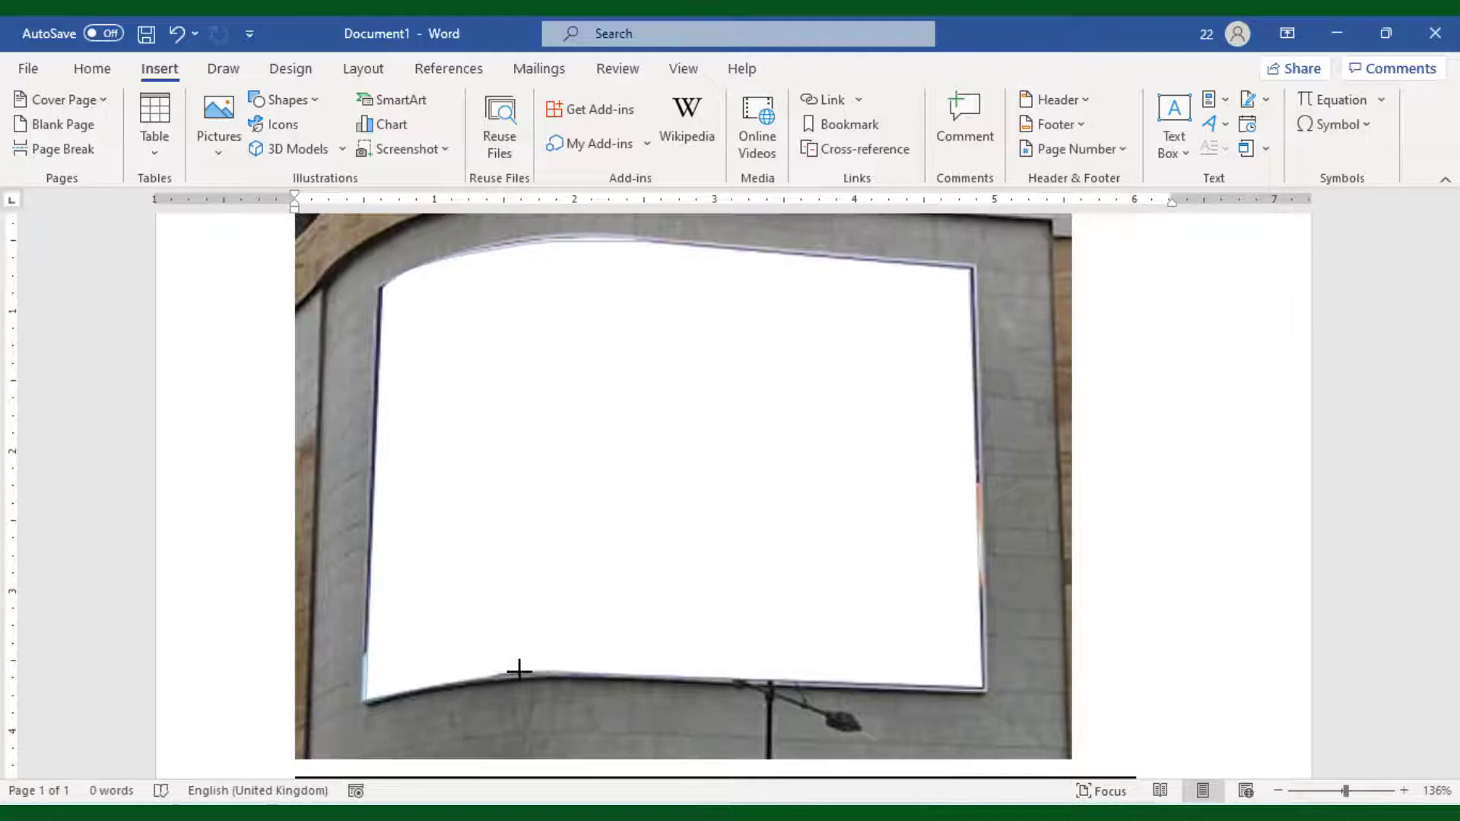
{"action": "left_click", "coordinate": [365, 698]}
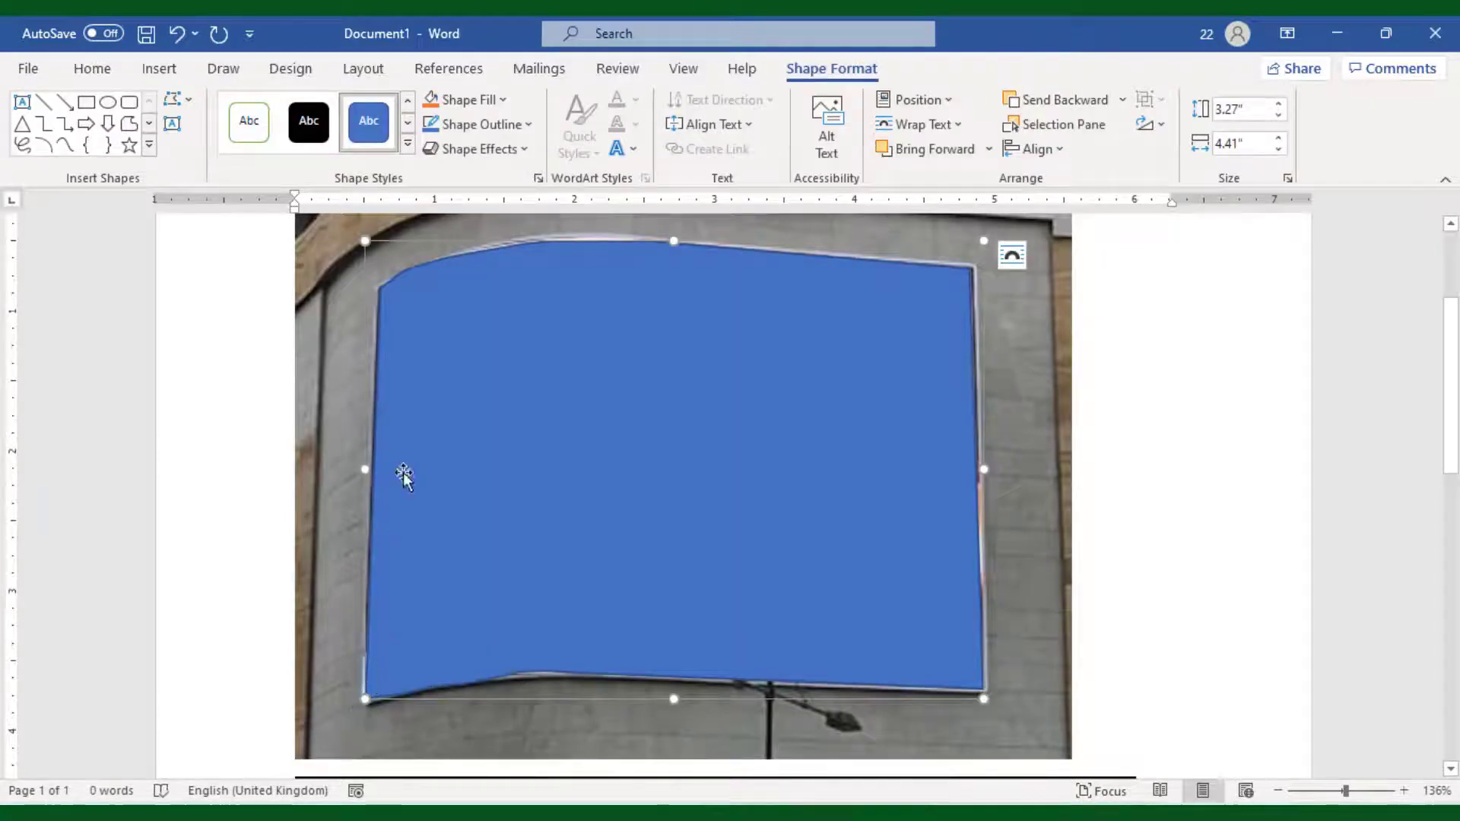
- Cut the 2022 Happy New Year picture and use it as the freeform's picture fill
{"action": "scroll", "coordinate": [793, 491], "scroll_direction": "down", "scroll_amount": 8}
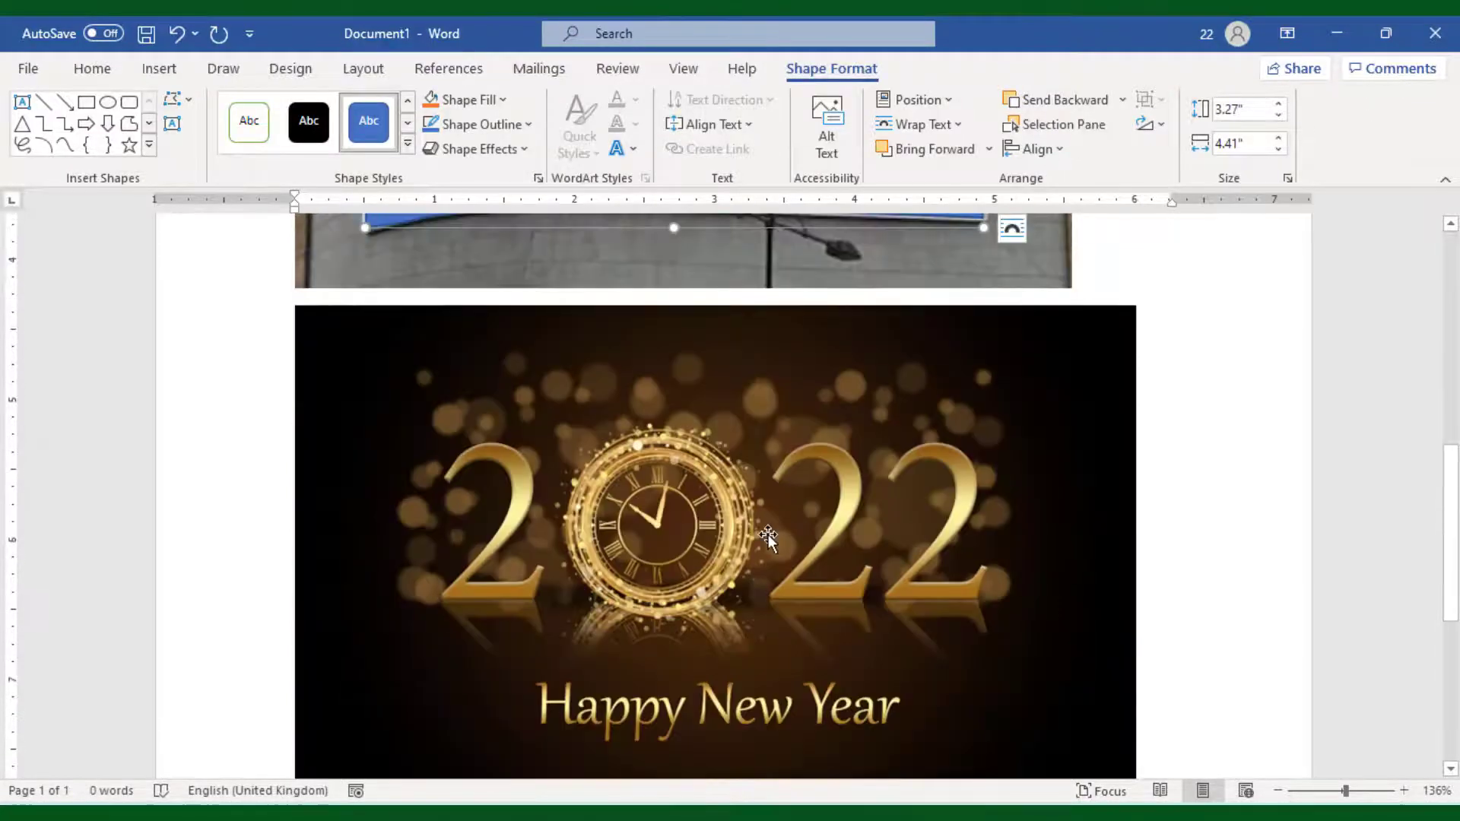
{"action": "left_click", "coordinate": [768, 536]}
{"action": "key", "text": "ctrl+x"}
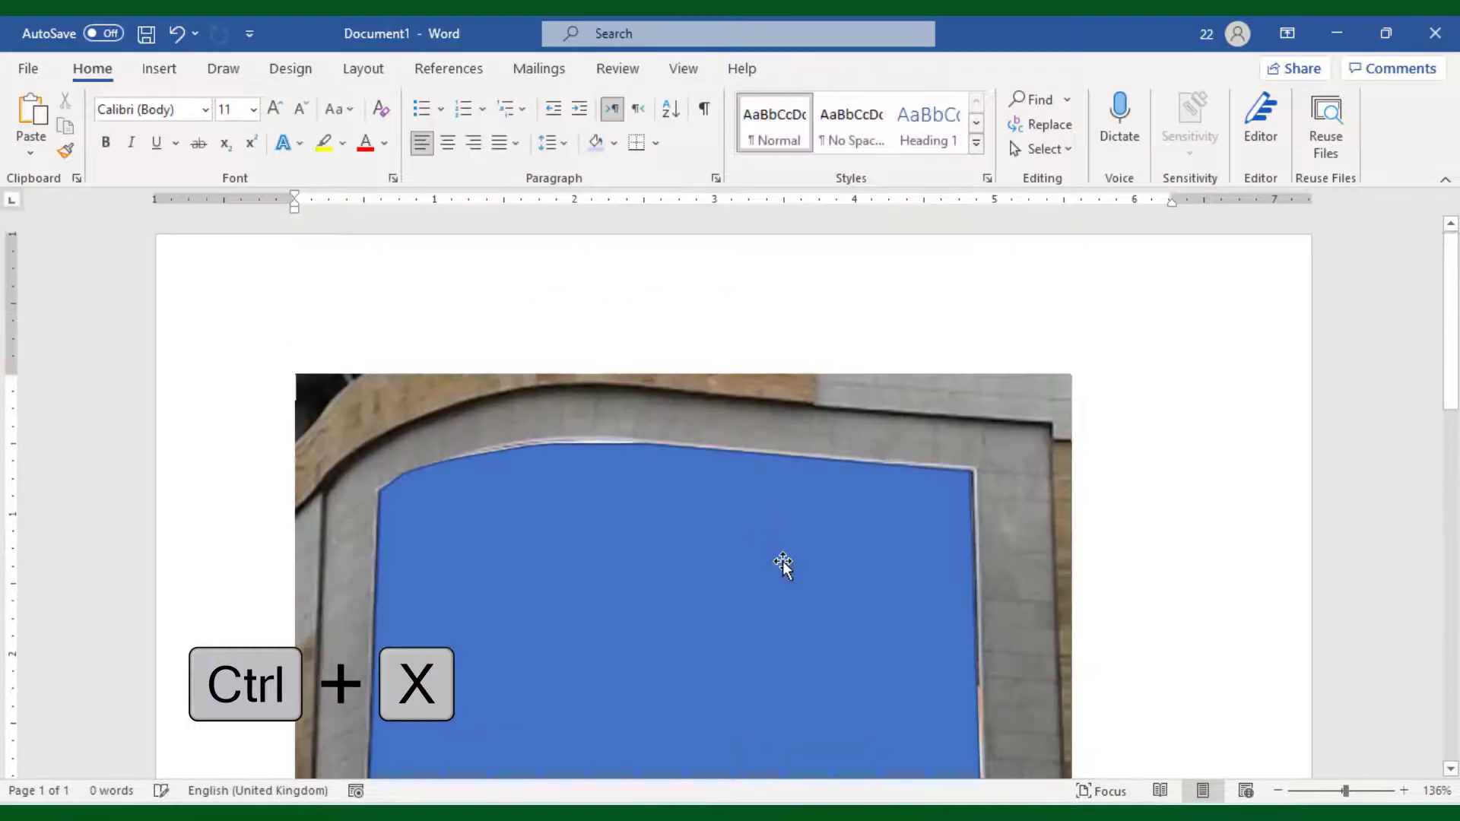
{"action": "left_click", "coordinate": [719, 603]}
{"action": "right_click", "coordinate": [719, 603]}
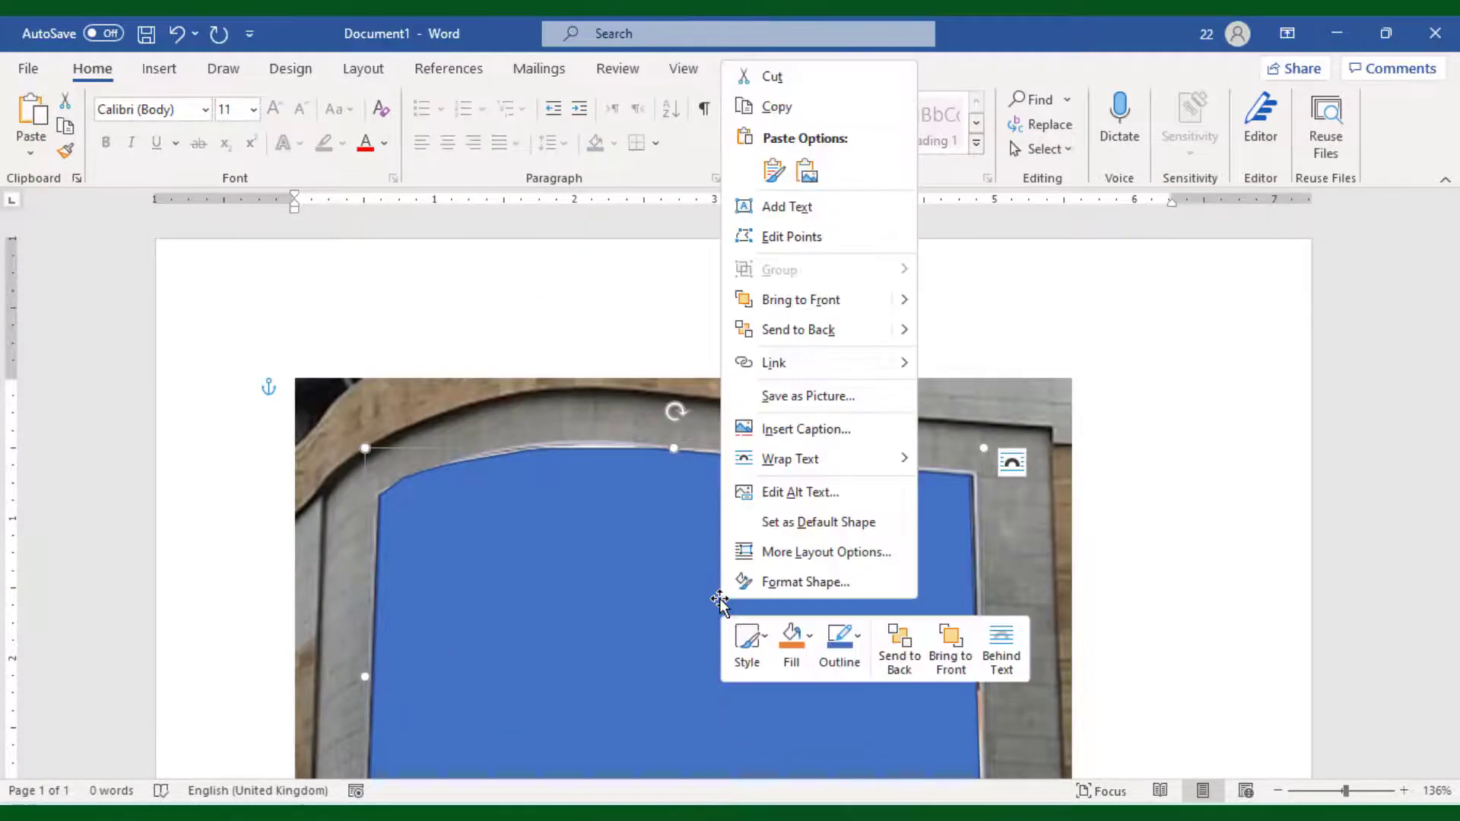
{"action": "left_click", "coordinate": [788, 581]}
{"action": "left_click", "coordinate": [1183, 301]}
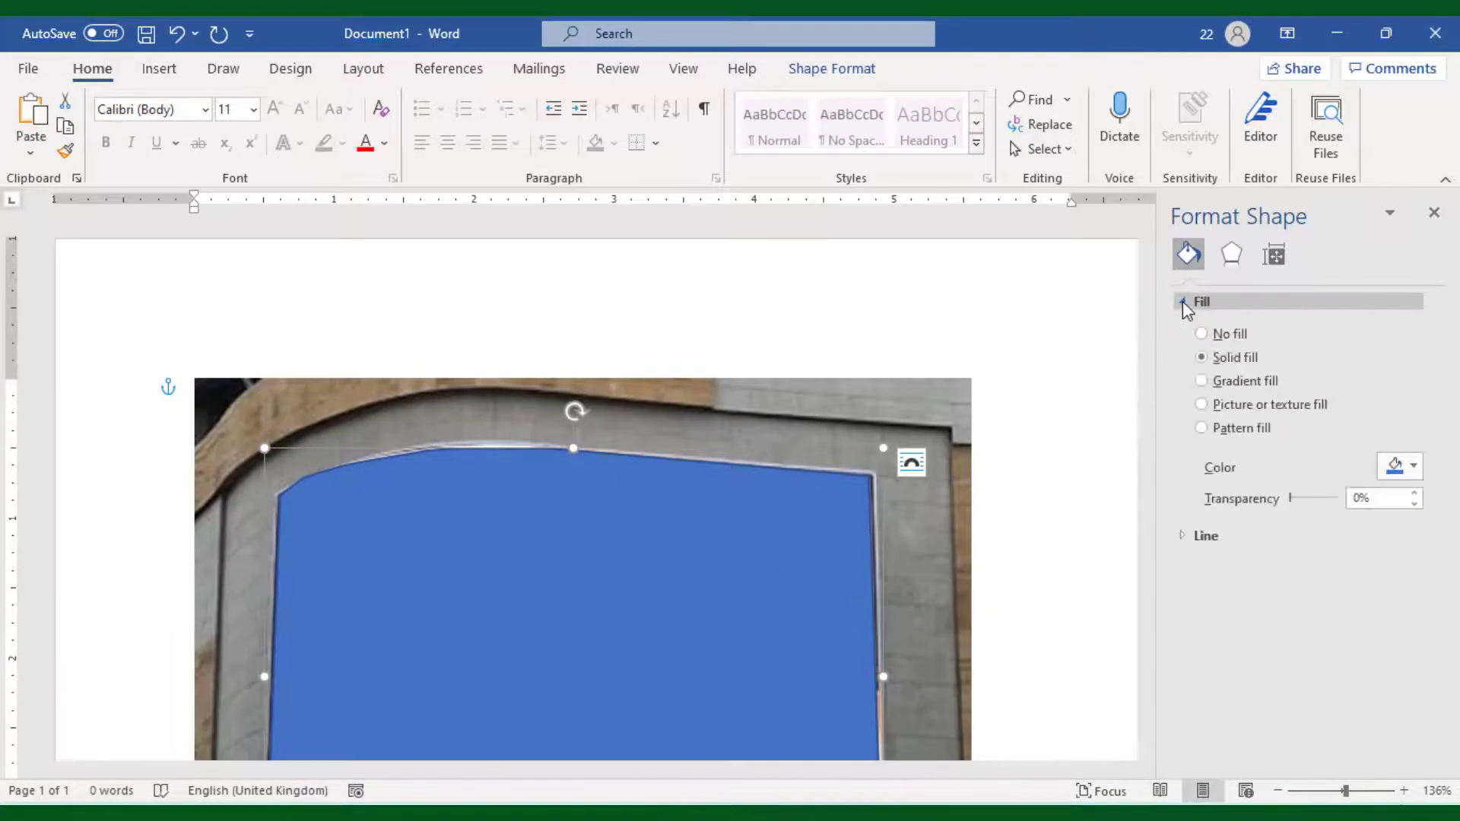
{"action": "left_click", "coordinate": [1218, 415]}
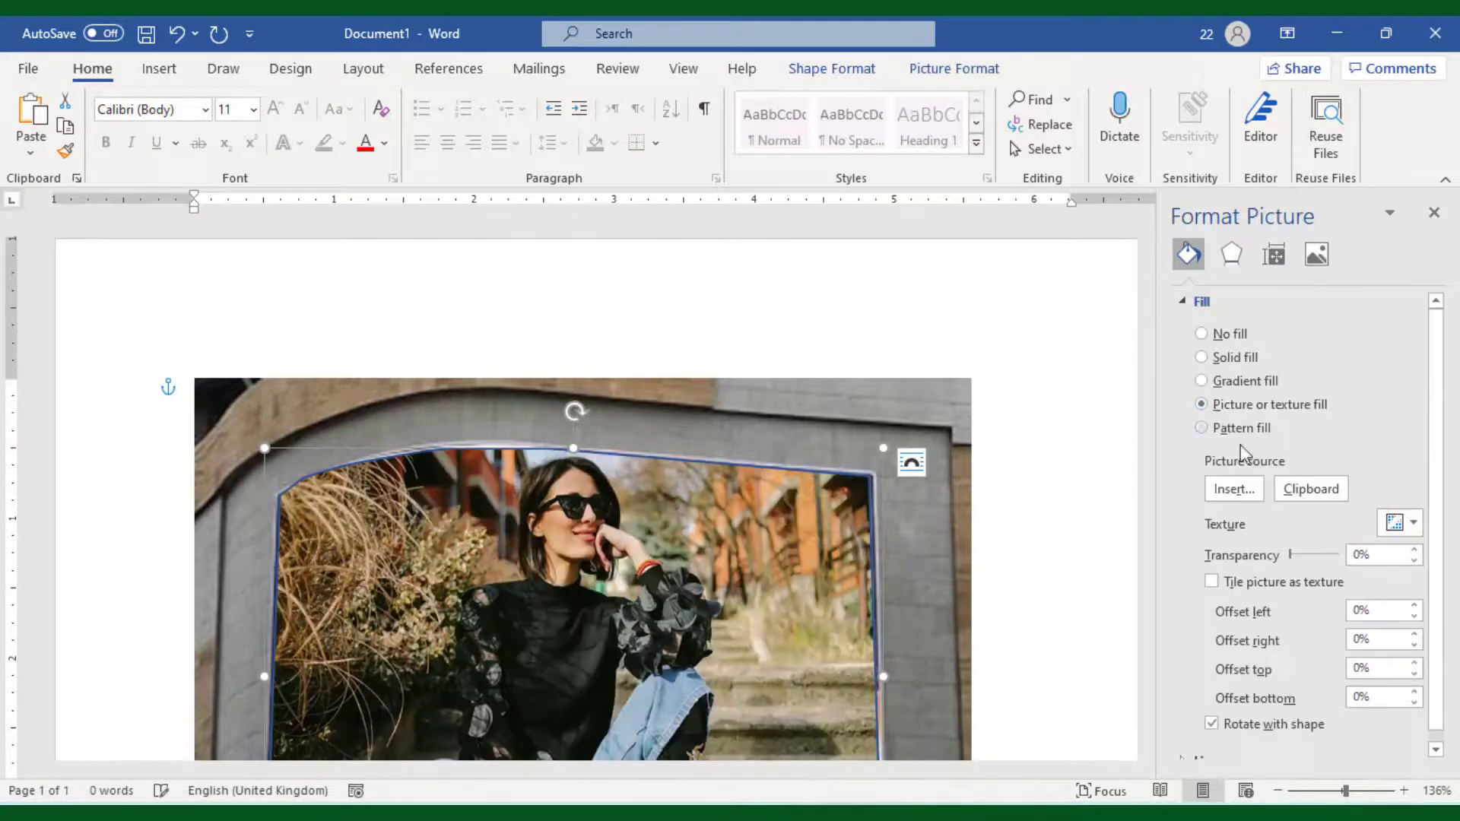
{"action": "left_click", "coordinate": [1312, 489]}
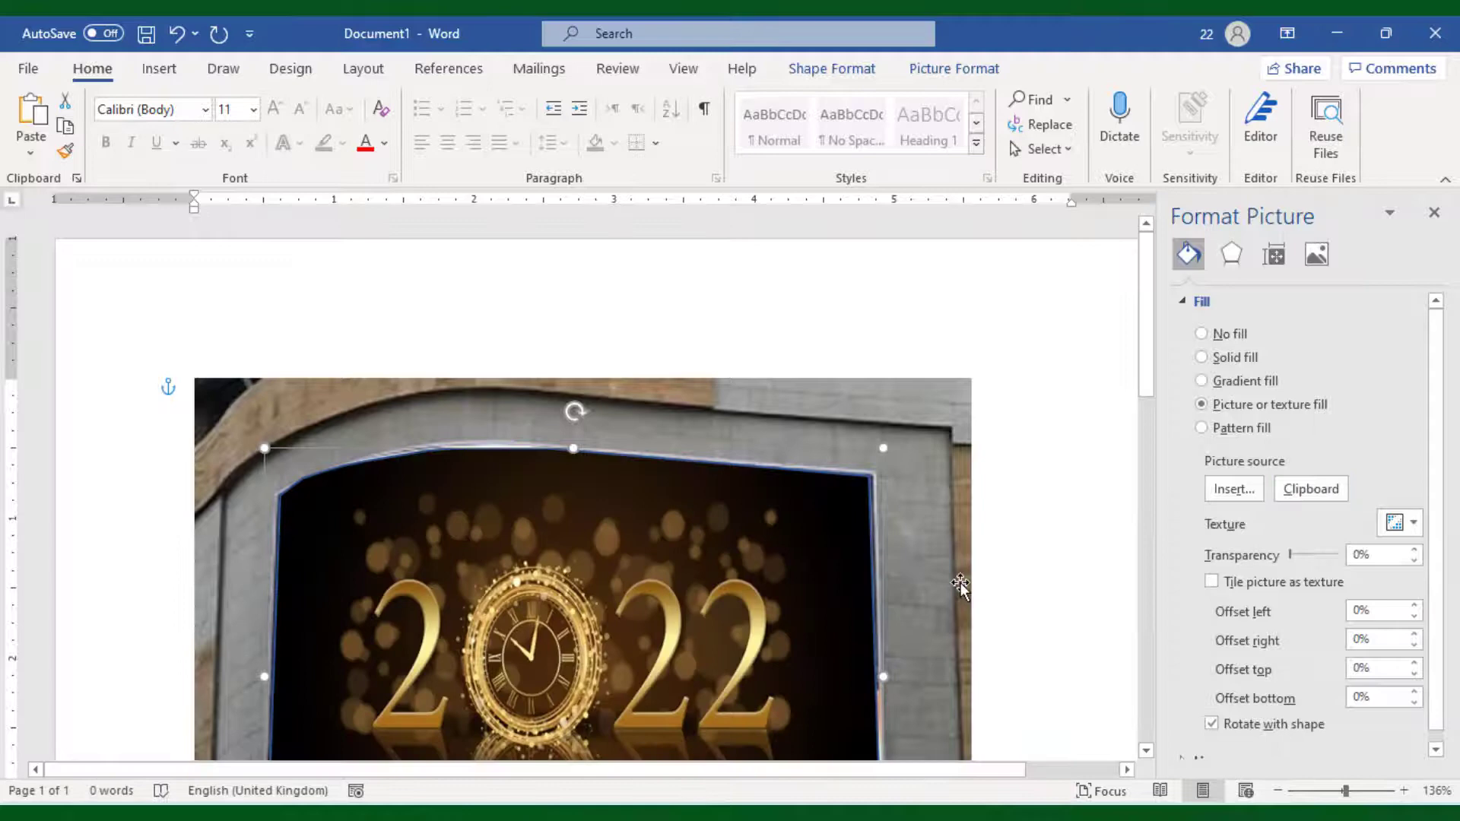
- Set the freeform's line to No line
{"action": "scroll", "coordinate": [959, 582], "scroll_direction": "down", "scroll_amount": 3}
{"action": "left_click", "coordinate": [1195, 301]}
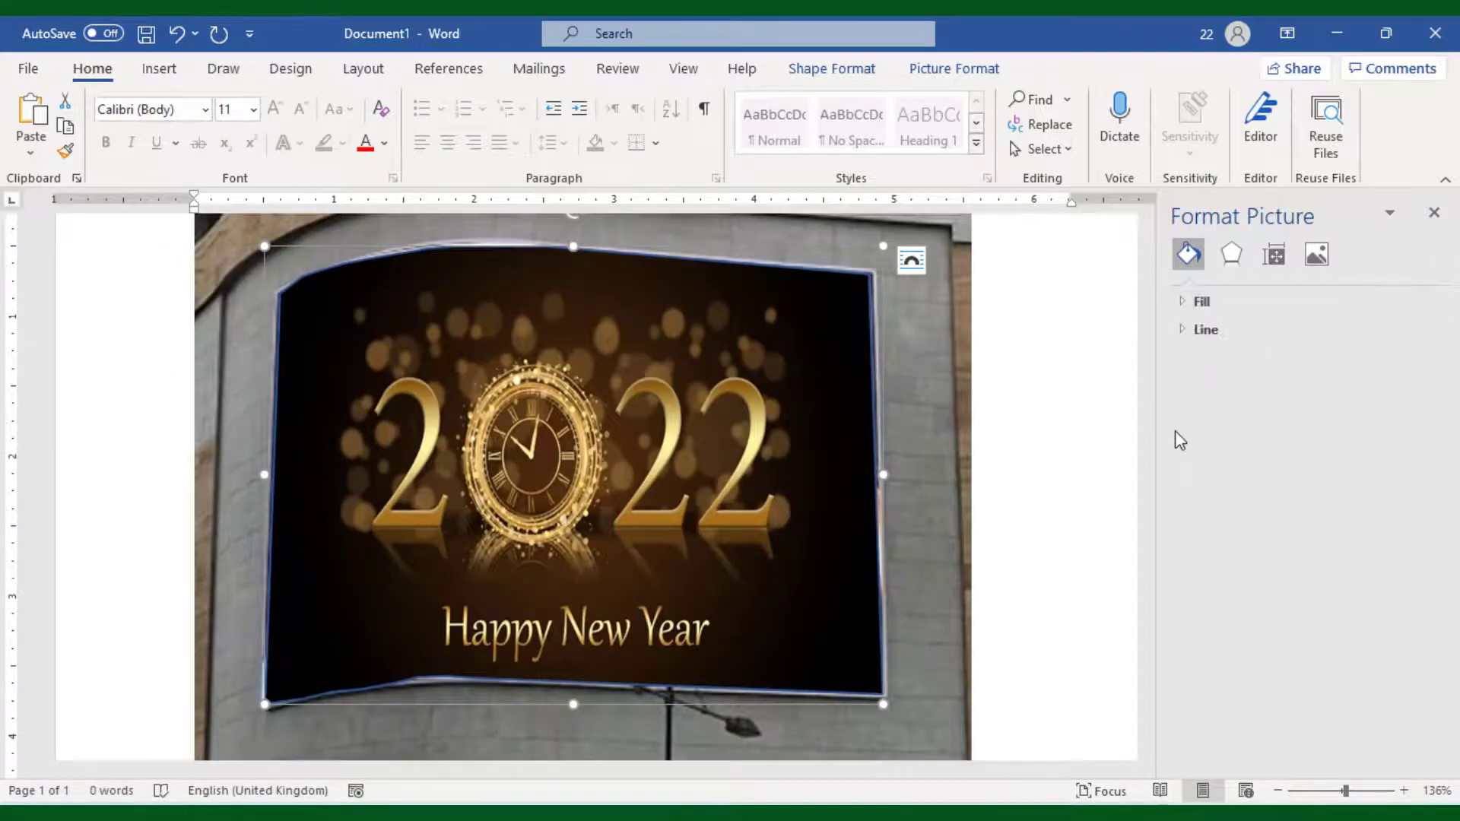
{"action": "left_click", "coordinate": [1187, 329]}
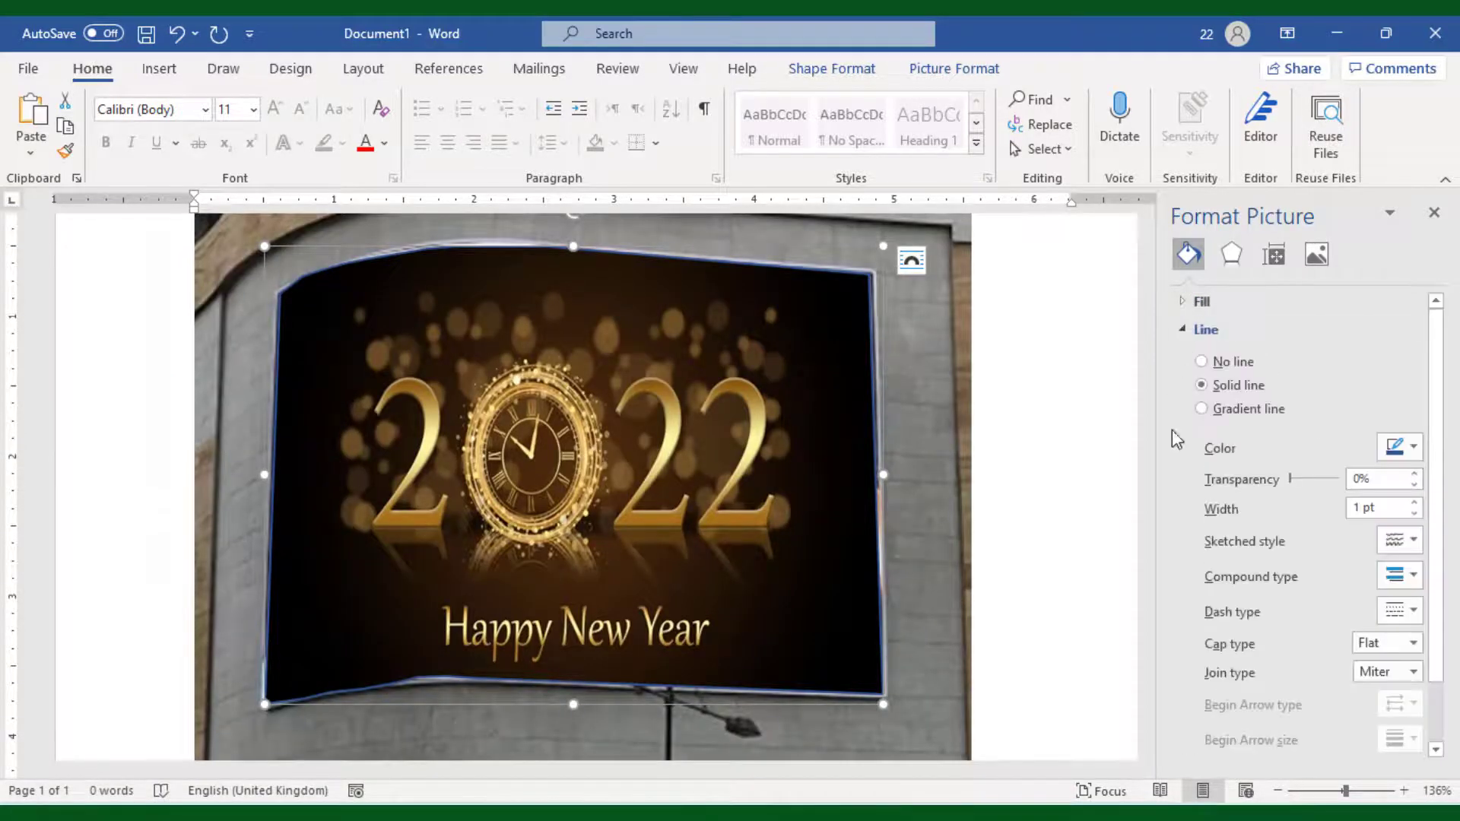
{"action": "left_click", "coordinate": [1225, 361]}
{"action": "left_click", "coordinate": [1002, 600]}
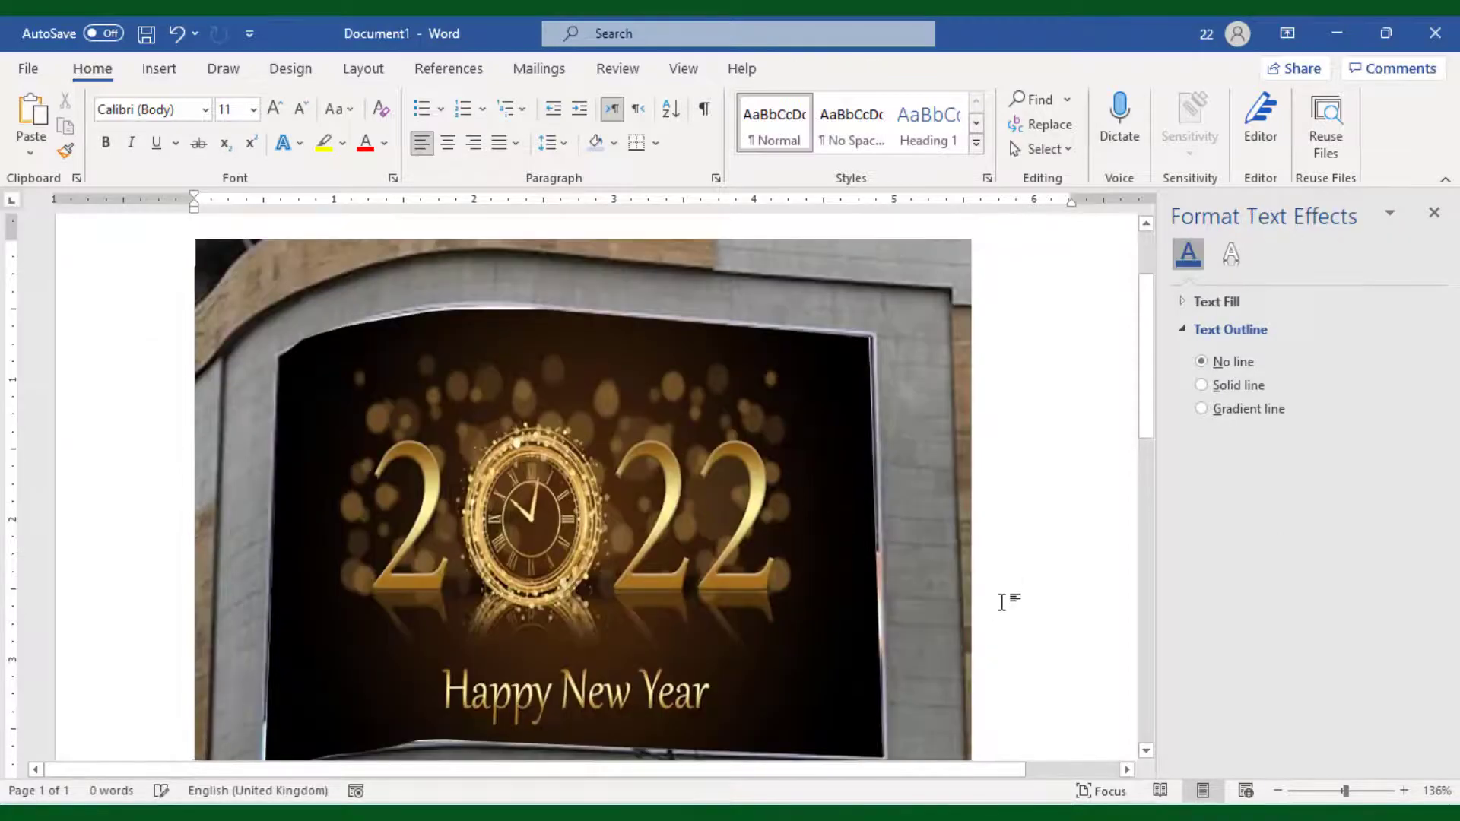
{"action": "scroll", "coordinate": [995, 609], "scroll_direction": "up", "scroll_amount": 2}
{"action": "scroll", "coordinate": [996, 609], "scroll_direction": "down", "scroll_amount": 3}
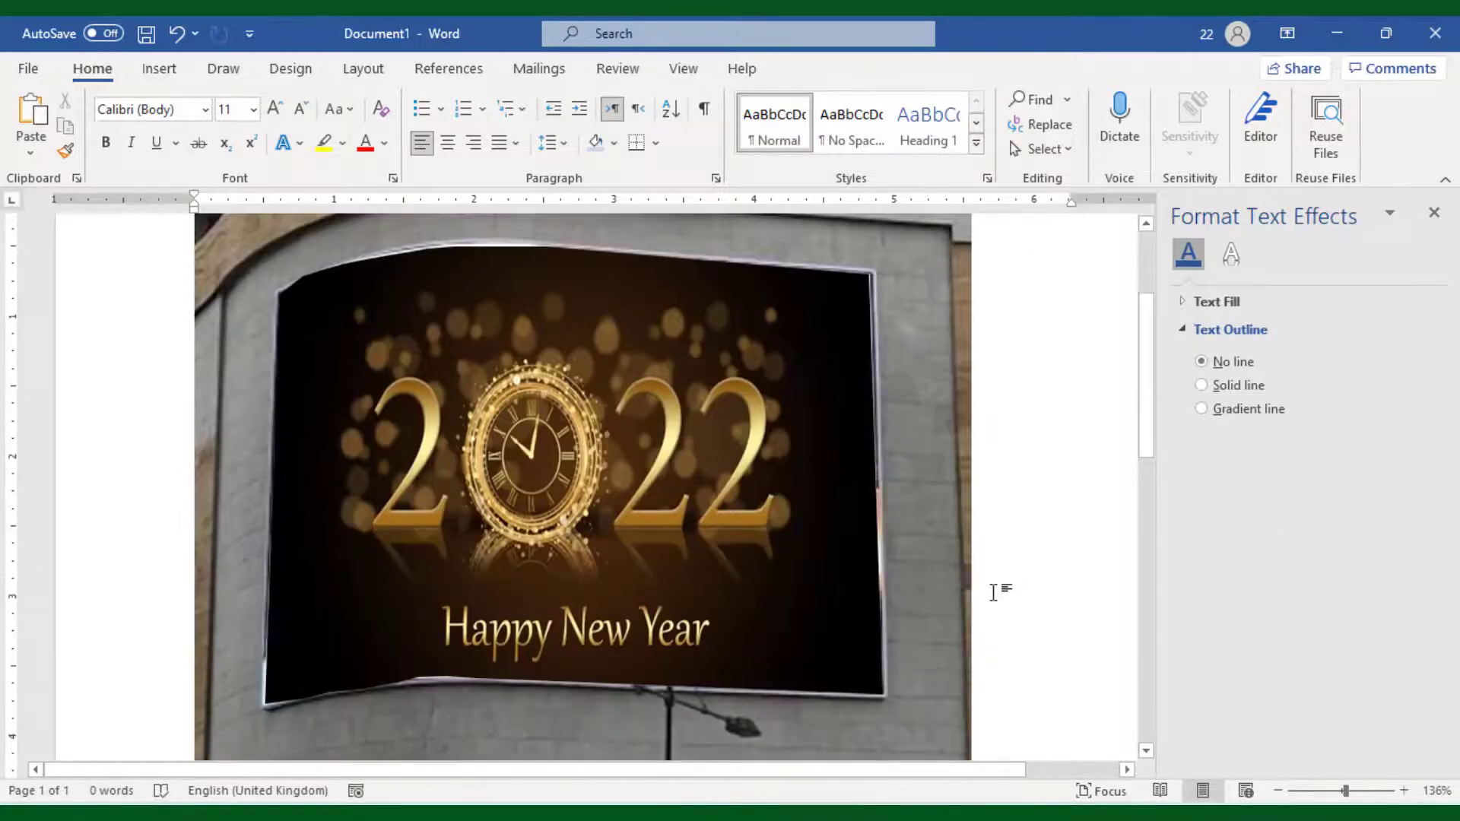